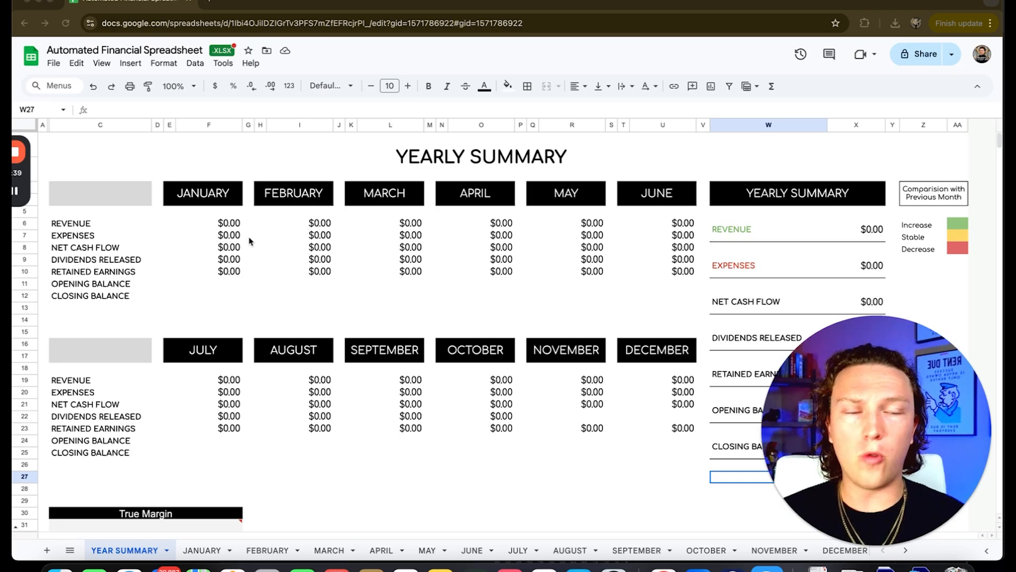
{"action": "left_click", "coordinate": [54, 64]}
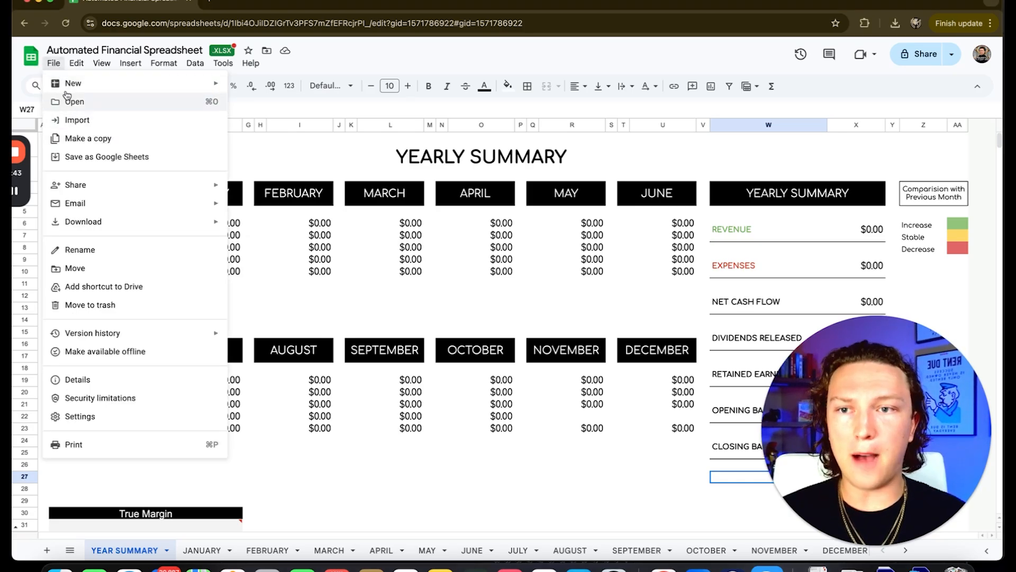
{"action": "left_click", "coordinate": [54, 65]}
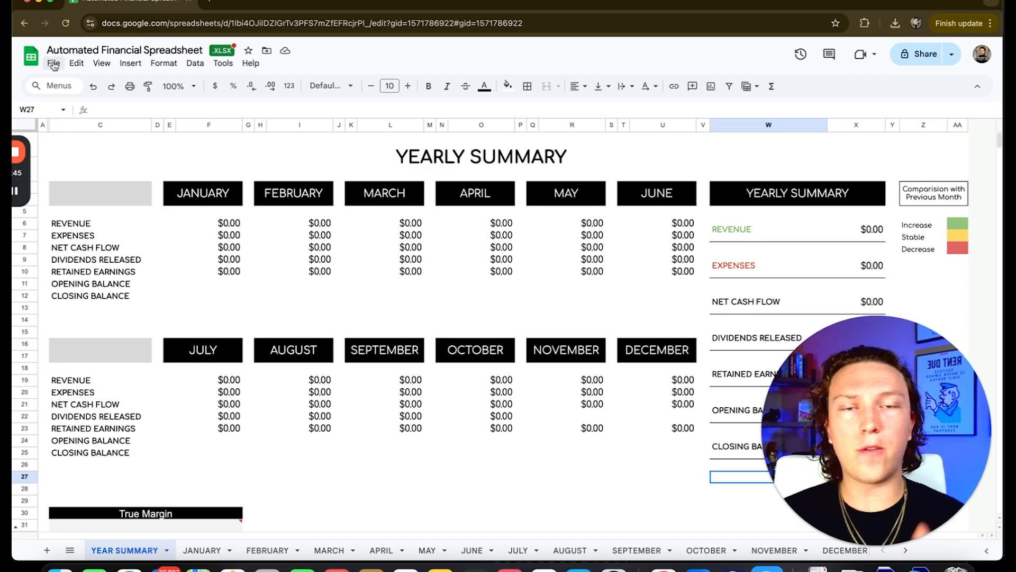
{"action": "left_click", "coordinate": [54, 64]}
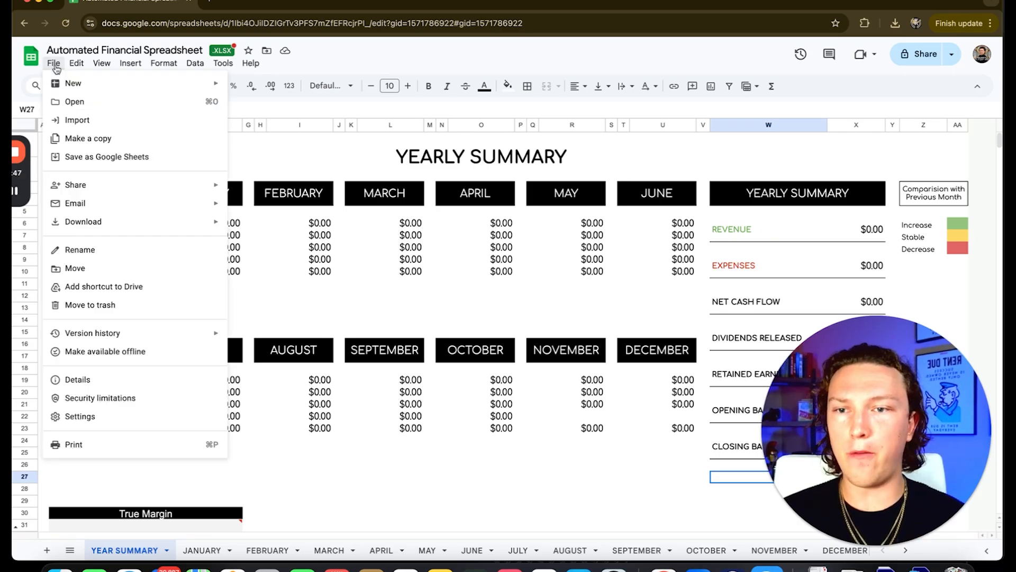
{"action": "left_click", "coordinate": [54, 64]}
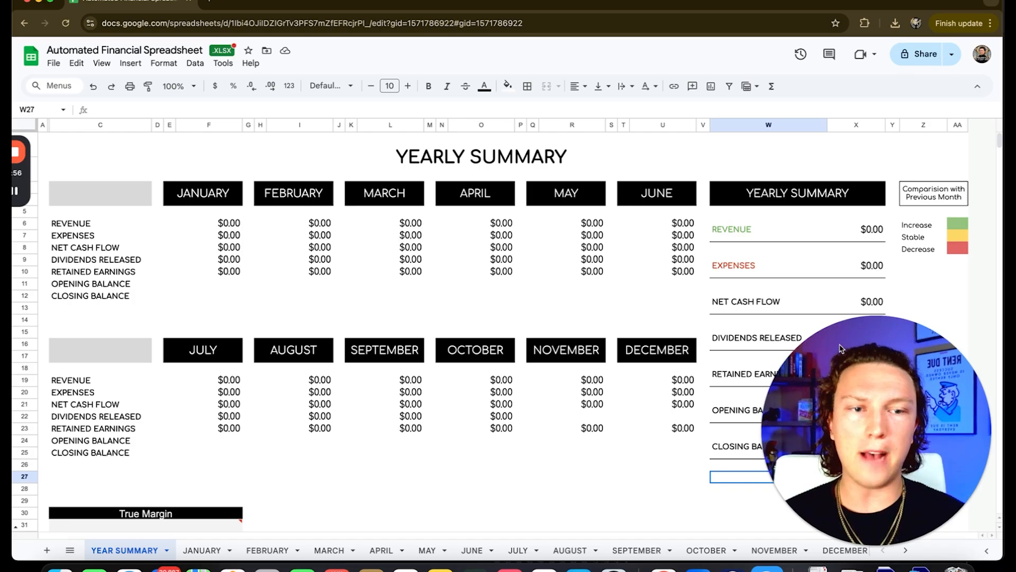
{"action": "left_click_drag", "start_coordinate": [848, 458], "coordinate": [111, 455]}
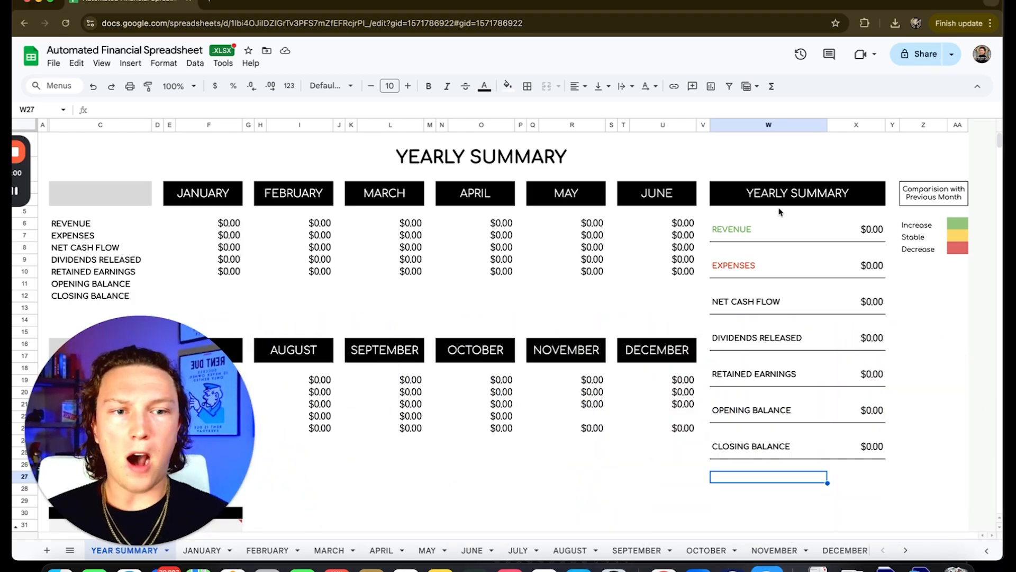
- Review the yearly summary's categories from revenue through closing balance, plus the True Margin block below the monthly tables
{"action": "left_click", "coordinate": [778, 227]}
{"action": "left_click", "coordinate": [768, 266]}
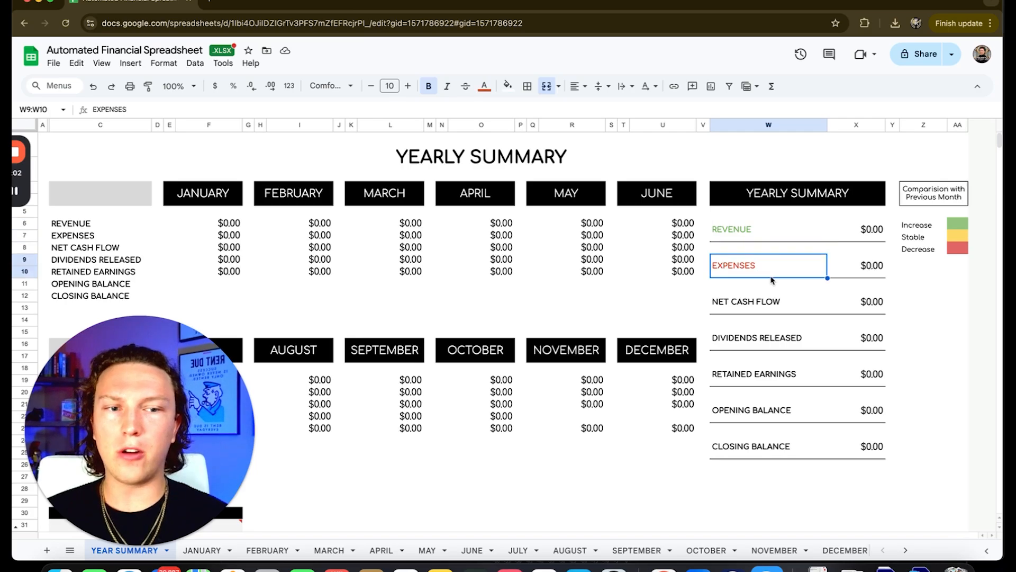
{"action": "left_click", "coordinate": [760, 303]}
{"action": "left_click", "coordinate": [771, 342]}
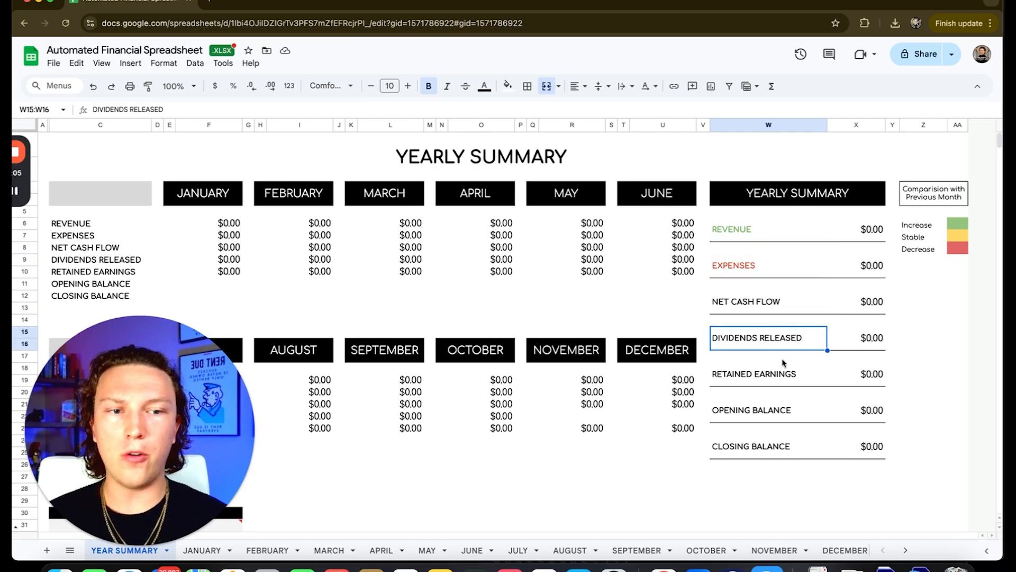
{"action": "left_click", "coordinate": [763, 379]}
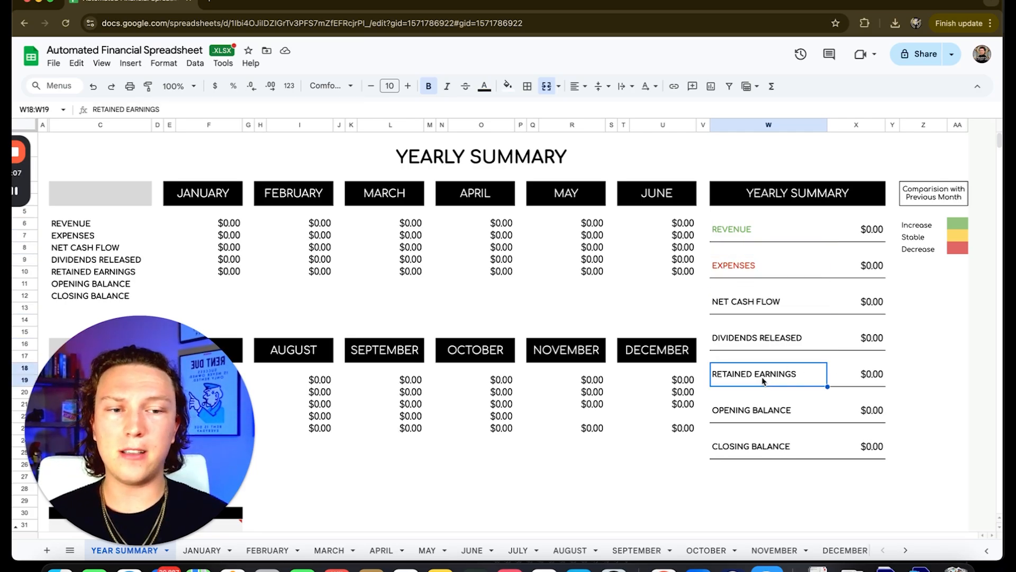
{"action": "left_click", "coordinate": [767, 413]}
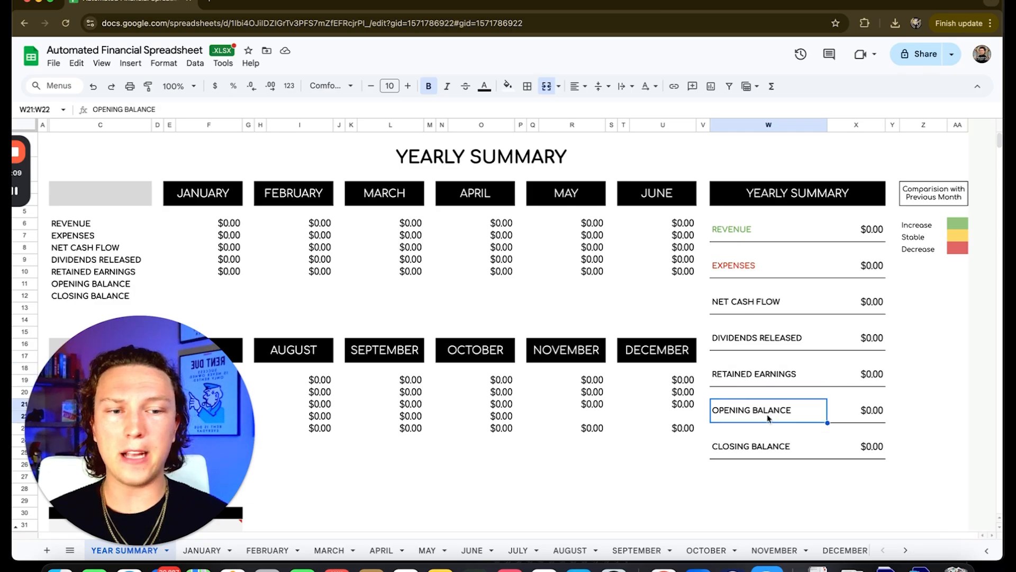
{"action": "left_click", "coordinate": [767, 446]}
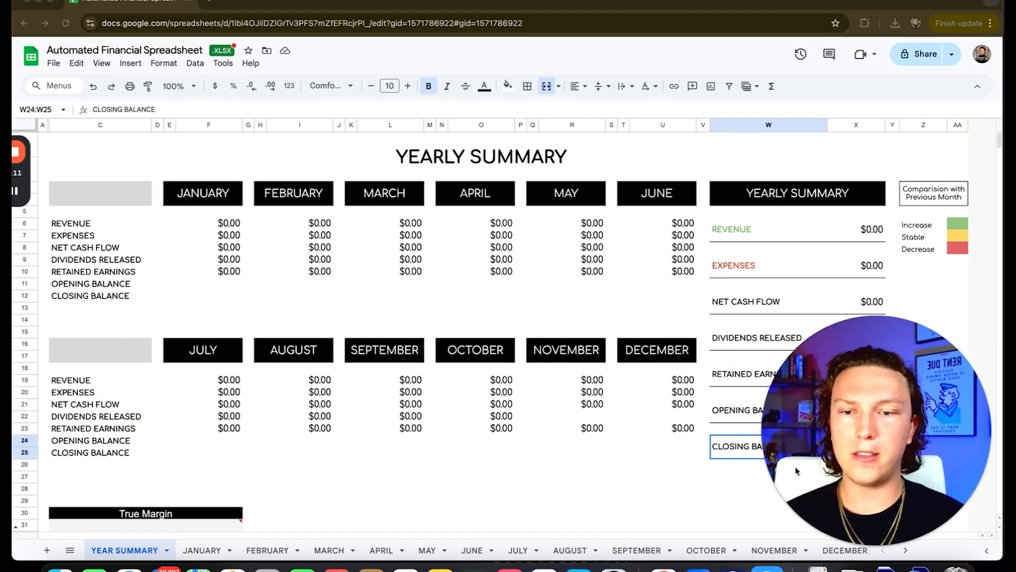
{"action": "scroll", "coordinate": [230, 484], "scroll_direction": "down", "scroll_amount": 3}
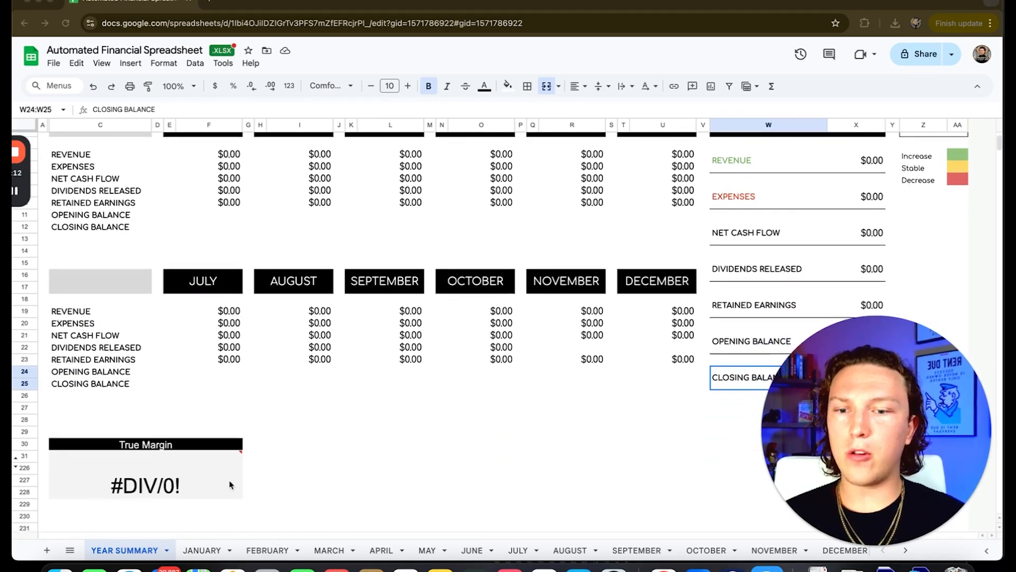
{"action": "left_click", "coordinate": [366, 438]}
{"action": "scroll", "coordinate": [367, 440], "scroll_direction": "up", "scroll_amount": 2}
{"action": "scroll", "coordinate": [367, 440], "scroll_direction": "up", "scroll_amount": 1}
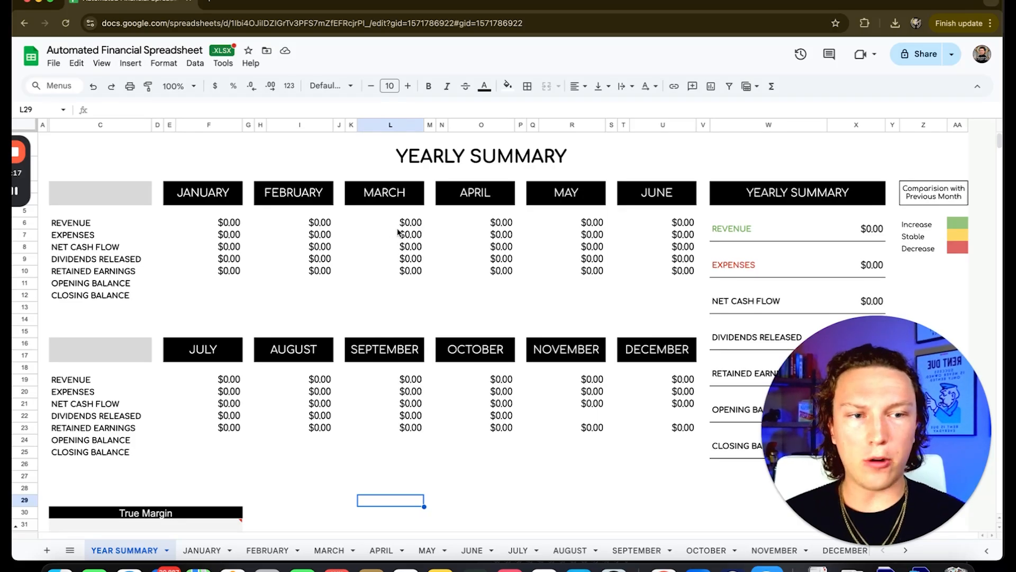
- Go to the January sheet and look over its revenue table and the software subscriptions, staff and merchant fees expense tables
{"action": "left_click", "coordinate": [200, 551]}
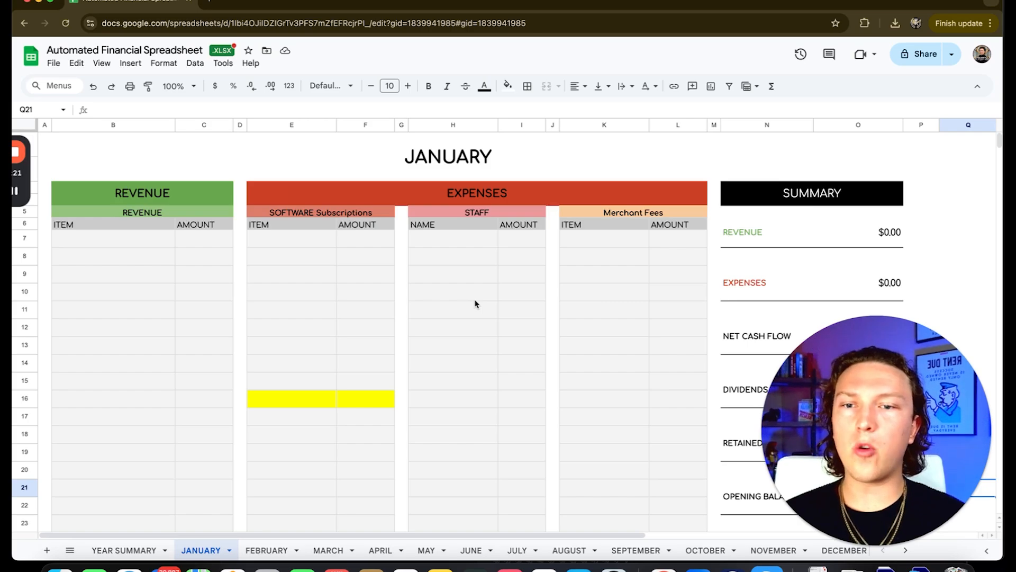
{"action": "left_click_drag", "start_coordinate": [149, 241], "coordinate": [209, 442]}
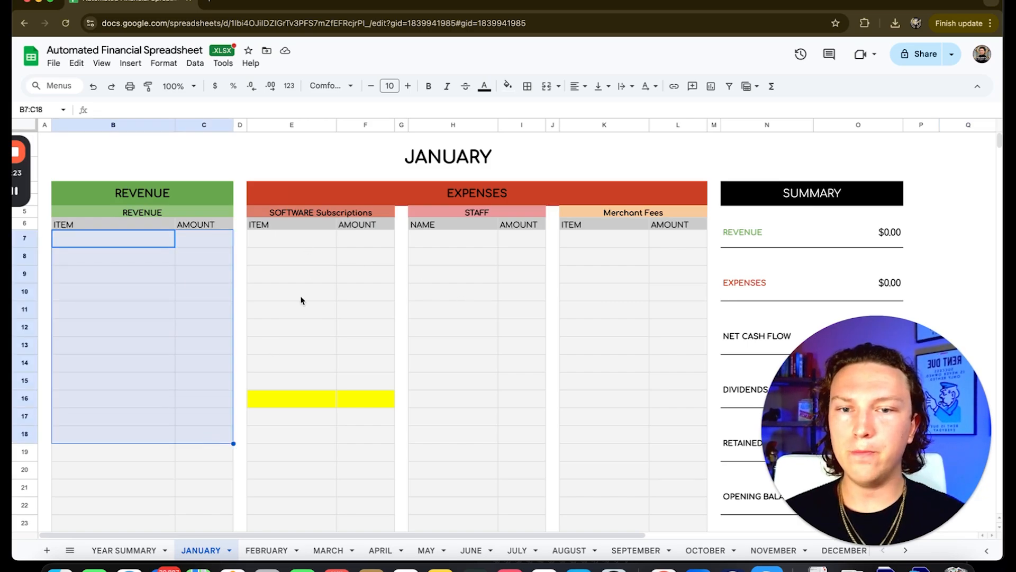
{"action": "left_click", "coordinate": [305, 241]}
{"action": "left_click_drag", "start_coordinate": [306, 245], "coordinate": [356, 424]}
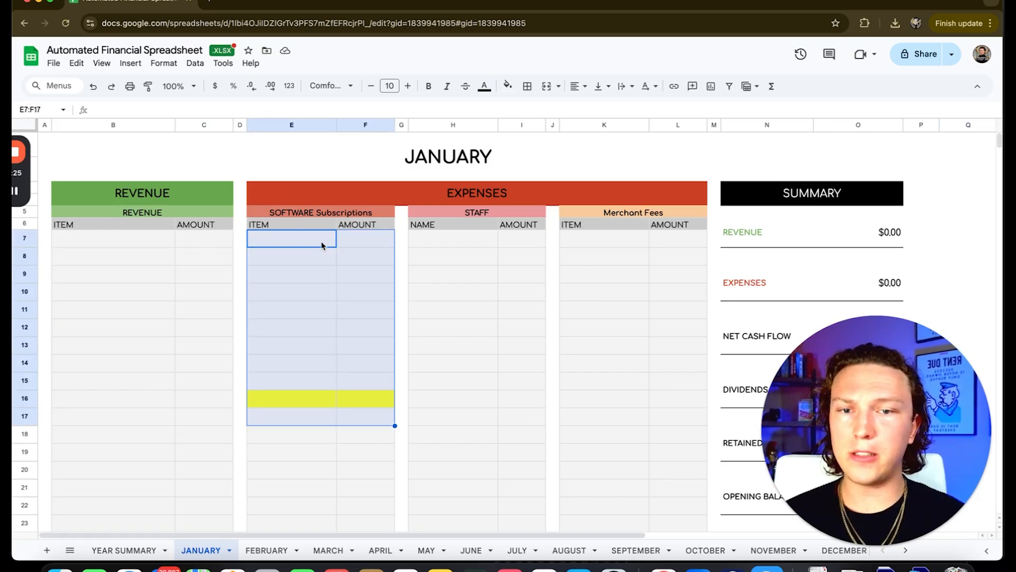
{"action": "left_click", "coordinate": [320, 211]}
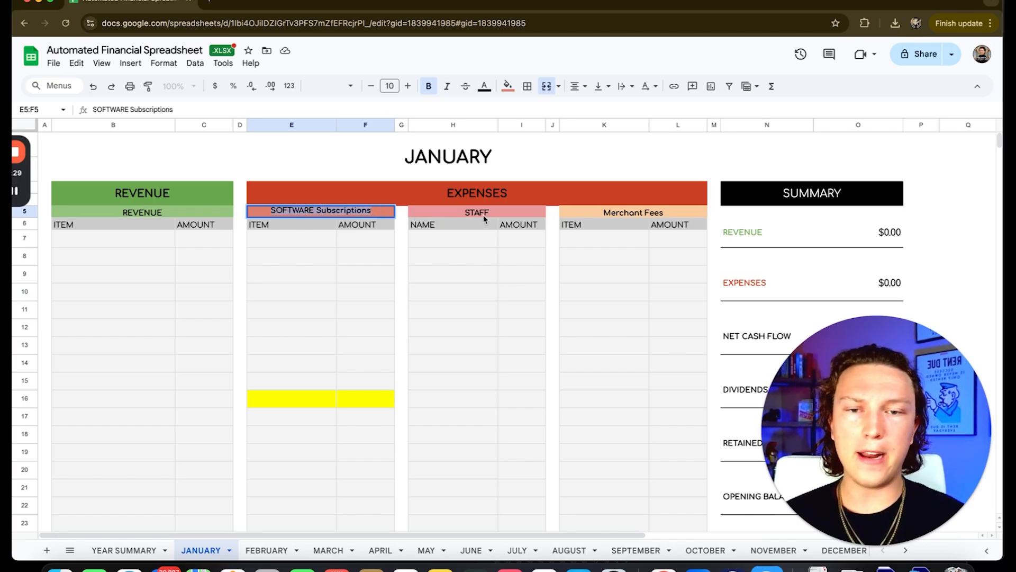
{"action": "left_click", "coordinate": [320, 243]}
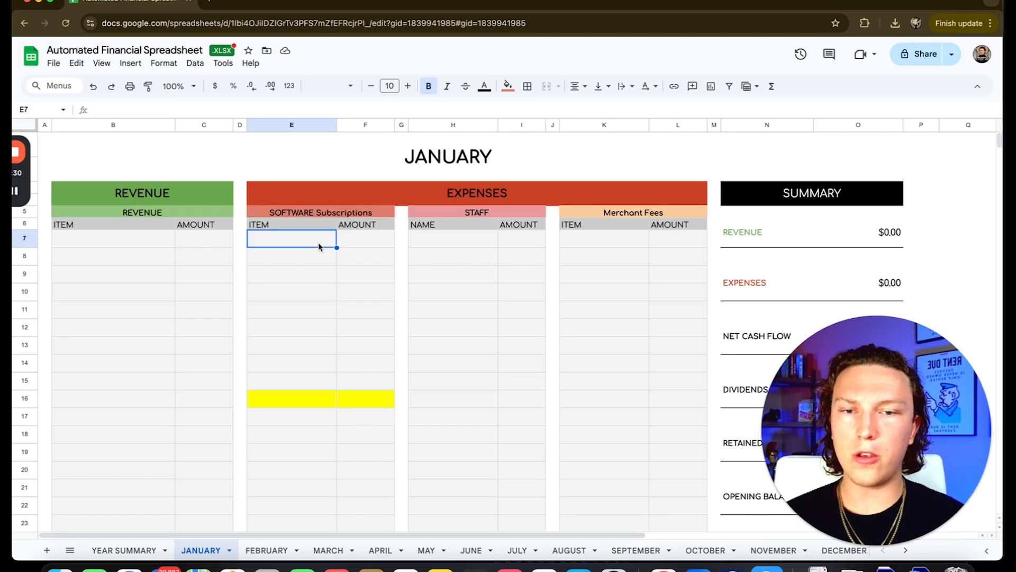
{"action": "left_click", "coordinate": [499, 214]}
{"action": "left_click", "coordinate": [636, 215]}
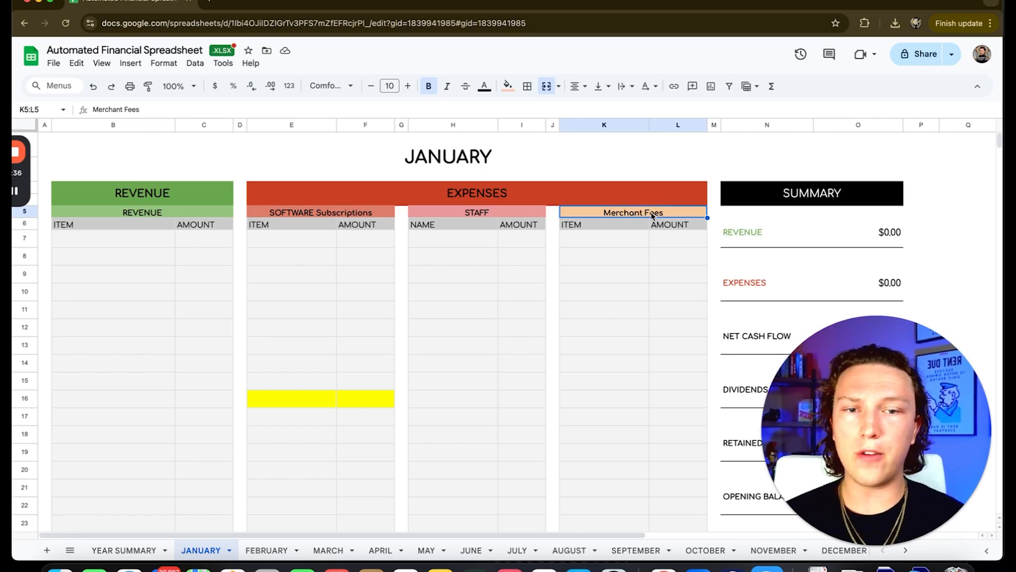
{"action": "left_click_drag", "start_coordinate": [340, 208], "coordinate": [627, 435]}
{"action": "left_click", "coordinate": [628, 329]}
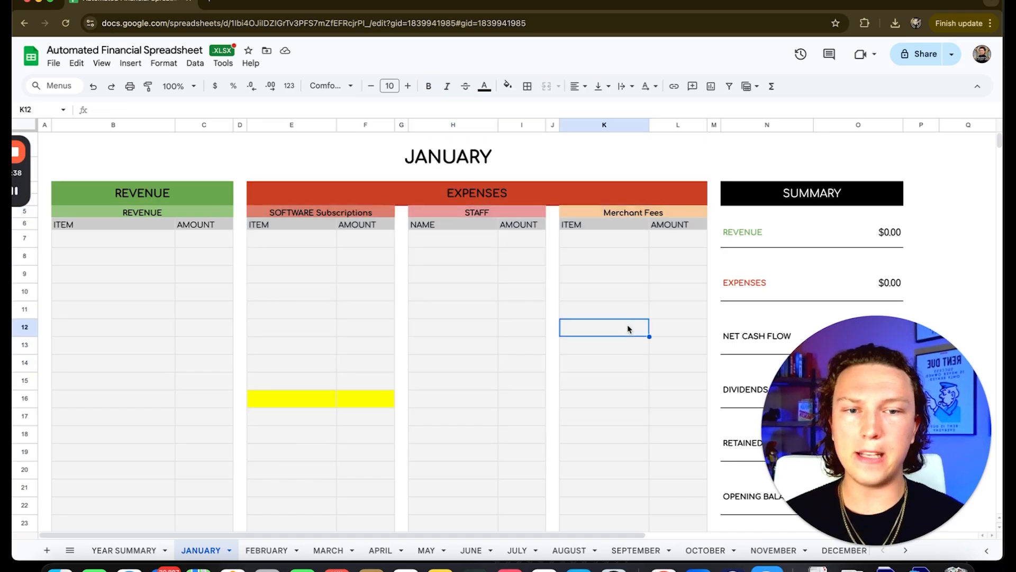
- Record a January revenue entry in the first row with the item Customer and an amount of 1000
{"action": "left_click", "coordinate": [114, 247]}
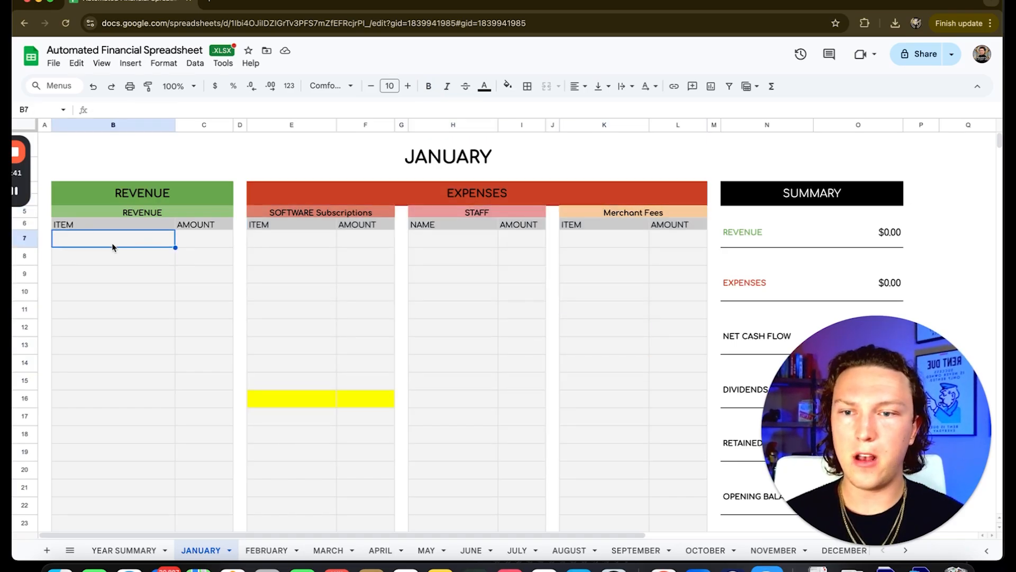
{"action": "type", "text": "Customer"}
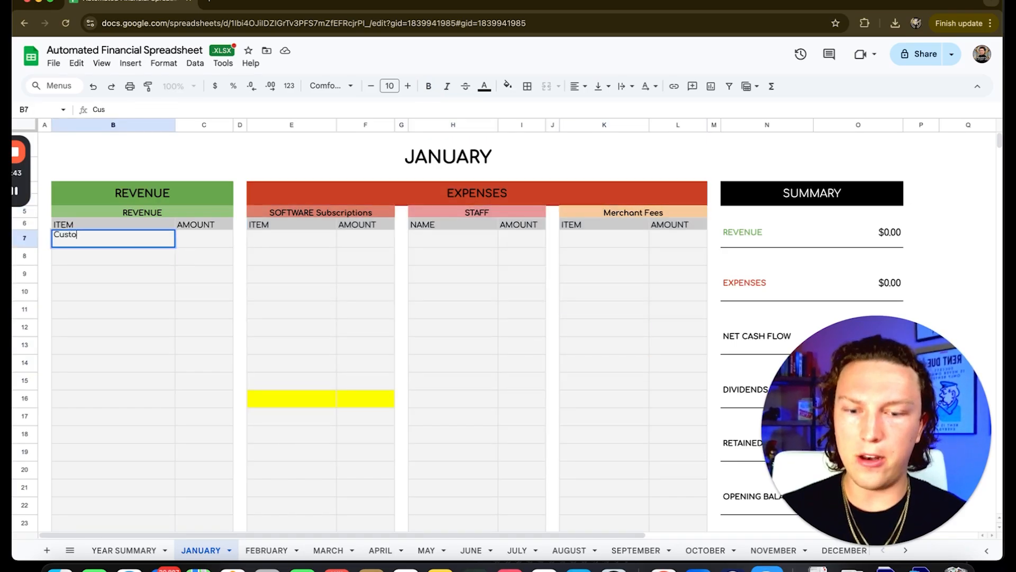
{"action": "left_click", "coordinate": [214, 237]}
{"action": "type", "text": "1"}
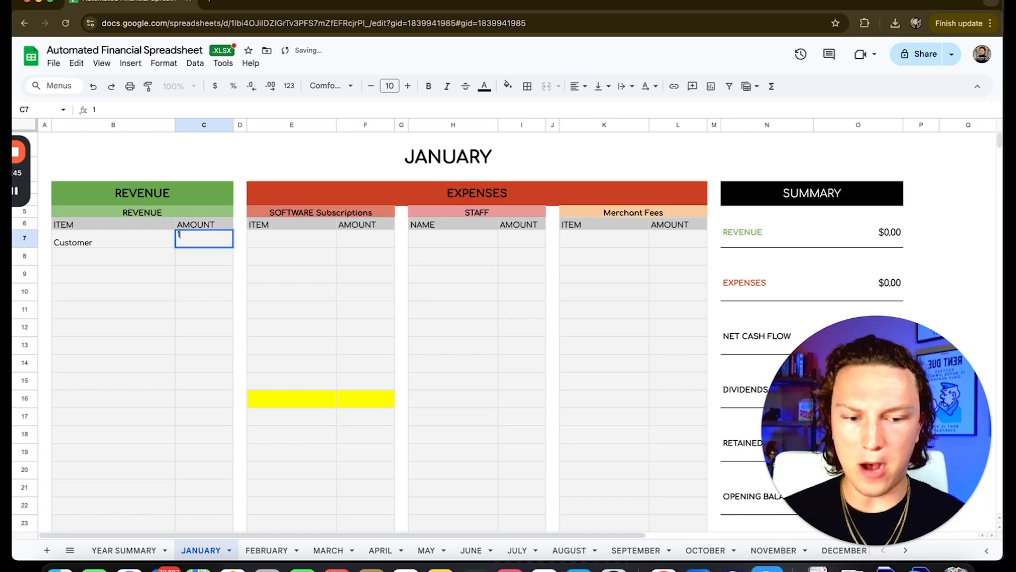
{"action": "type", "text": "000"}
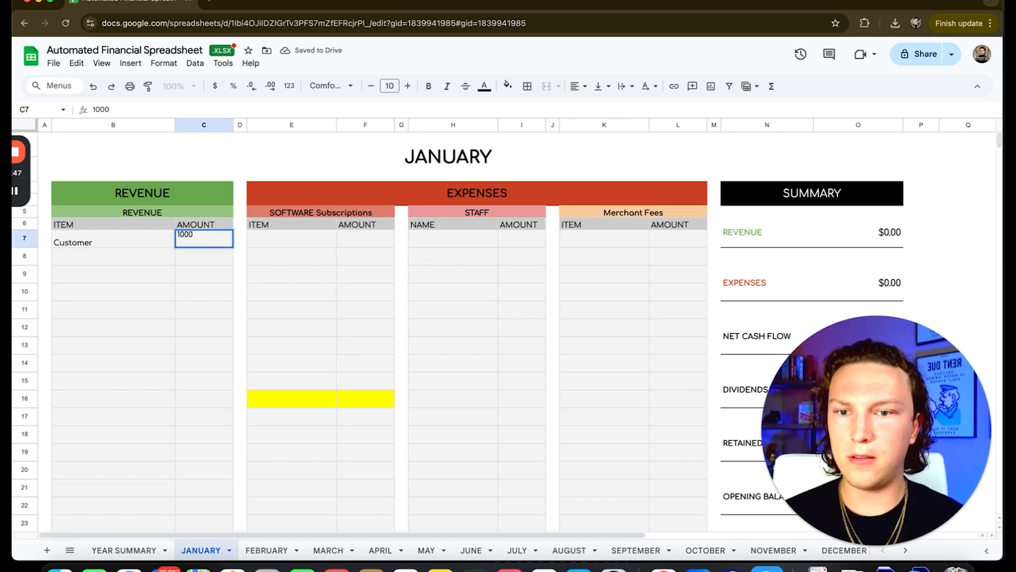
{"action": "left_click", "coordinate": [201, 336]}
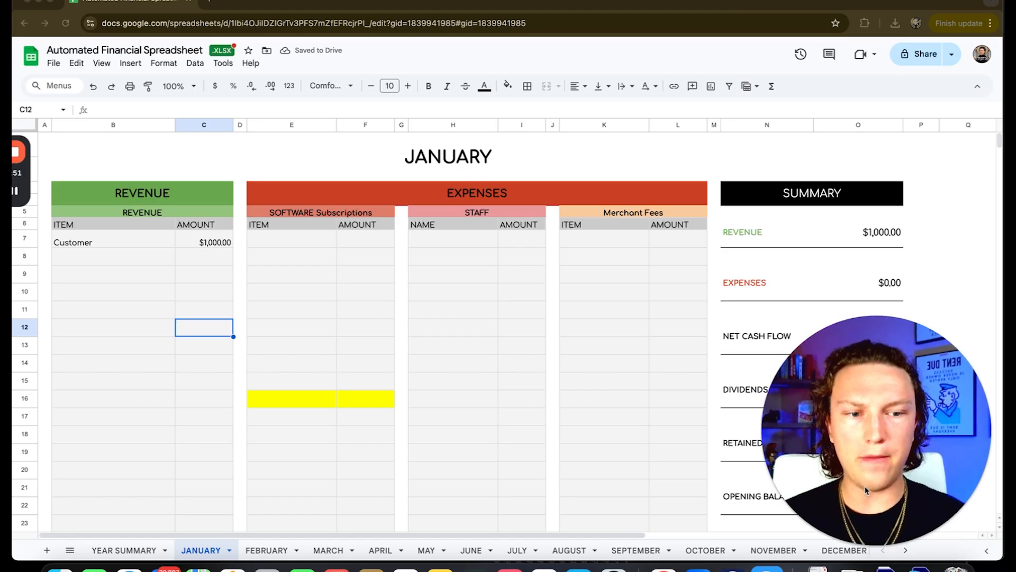
{"action": "left_click", "coordinate": [858, 546]}
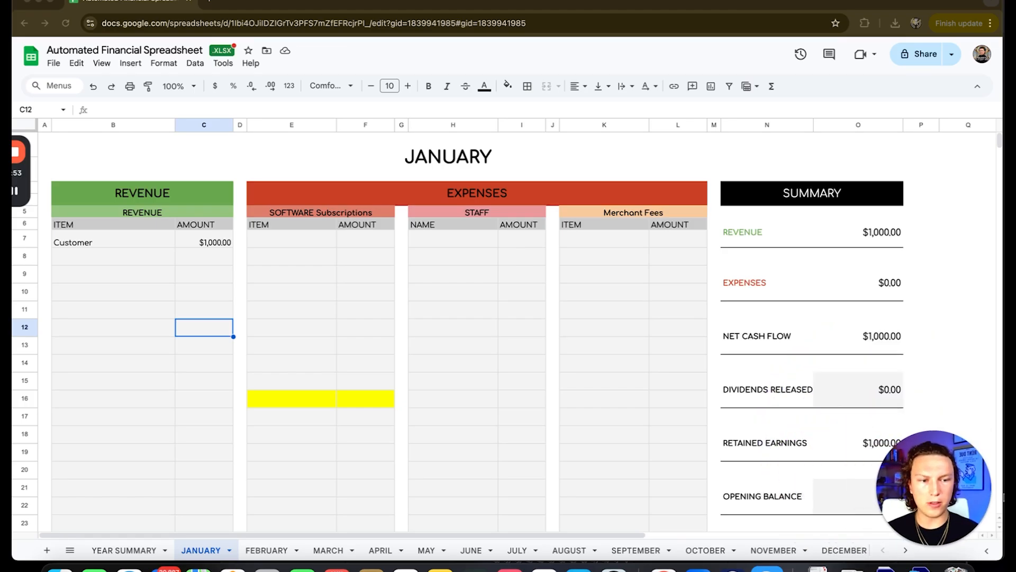
- Add a first-row expense named SOFTWARE Subscriptions with an amount of 40 to January's software subscriptions table
{"action": "left_click", "coordinate": [290, 241]}
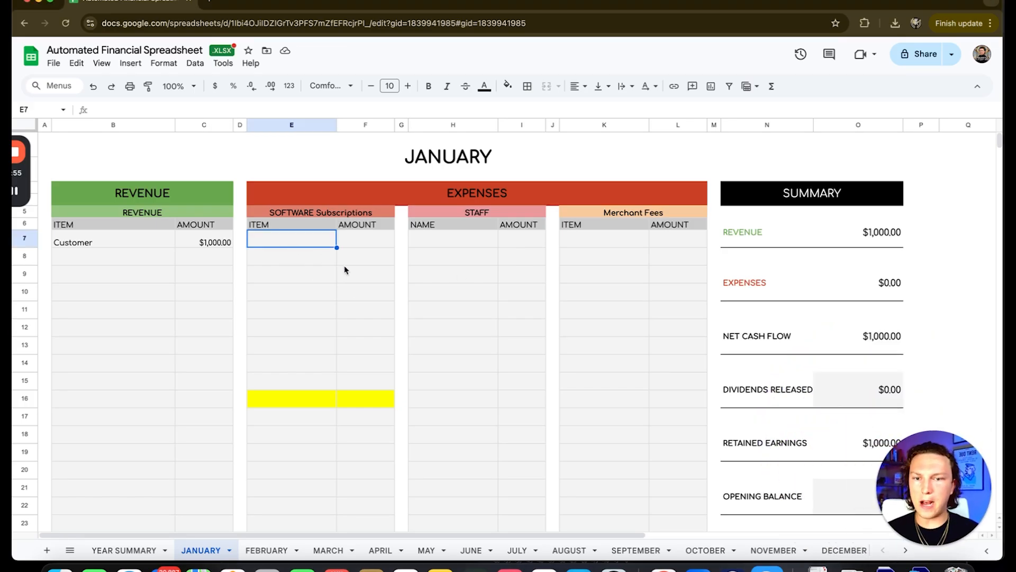
{"action": "type", "text": "software subscriptions"}
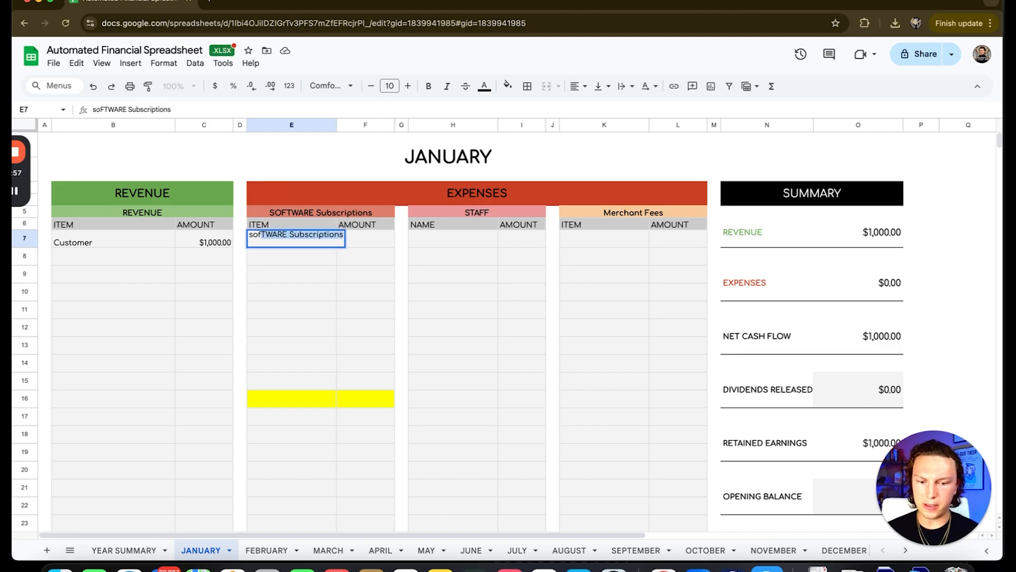
{"action": "left_click", "coordinate": [390, 254]}
{"action": "left_click", "coordinate": [373, 245]}
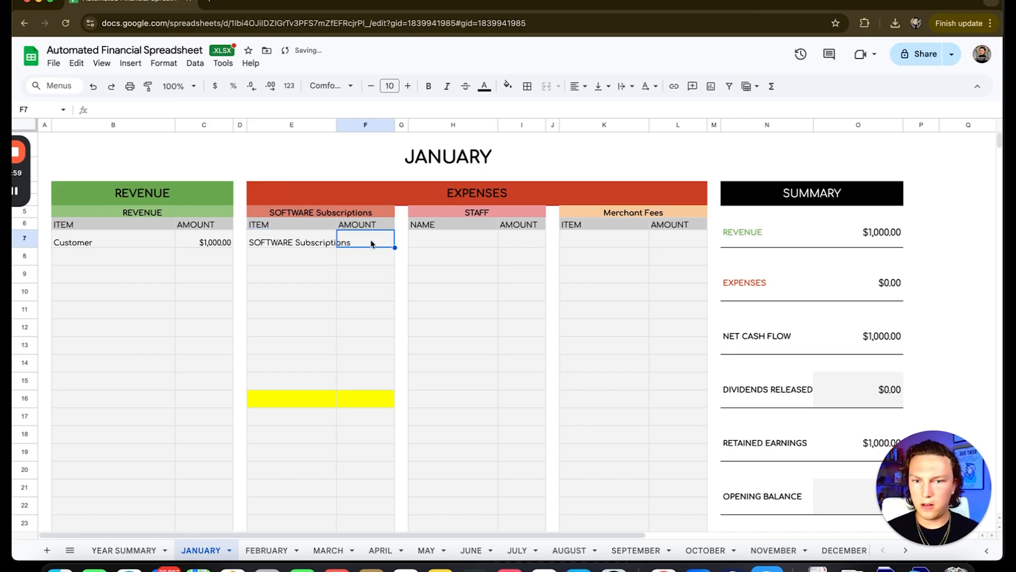
{"action": "type", "text": "40"}
{"action": "left_click", "coordinate": [375, 275]}
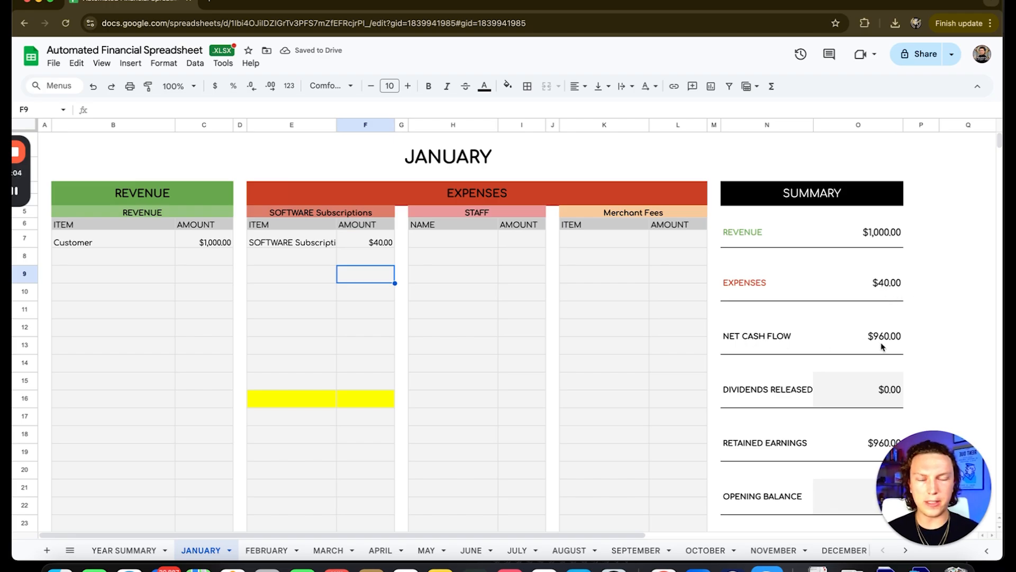
- Fill the first row of January's staff expenses with the staff member's name and an amount of 500
{"action": "left_click", "coordinate": [170, 259]}
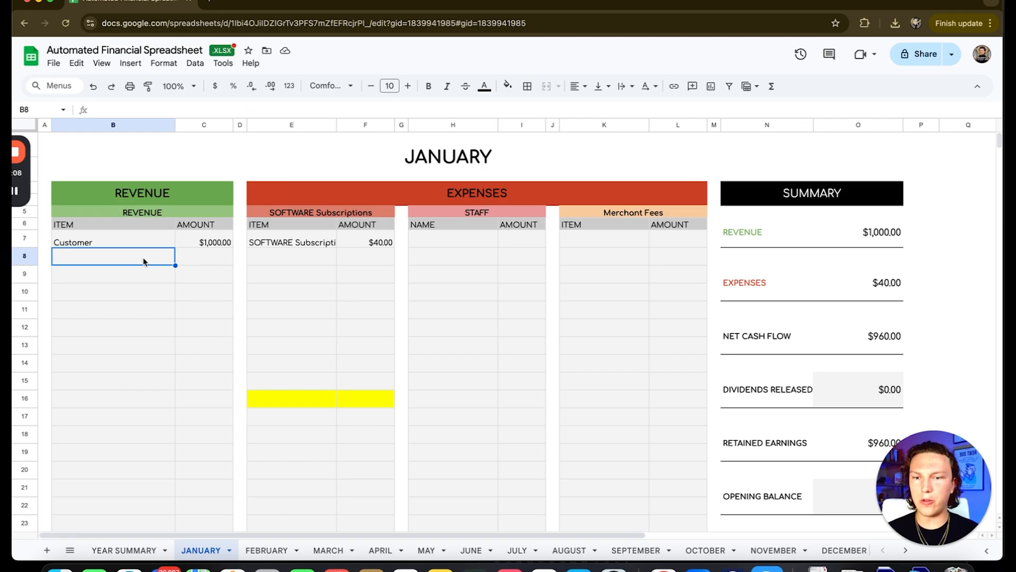
{"action": "left_click", "coordinate": [444, 256]}
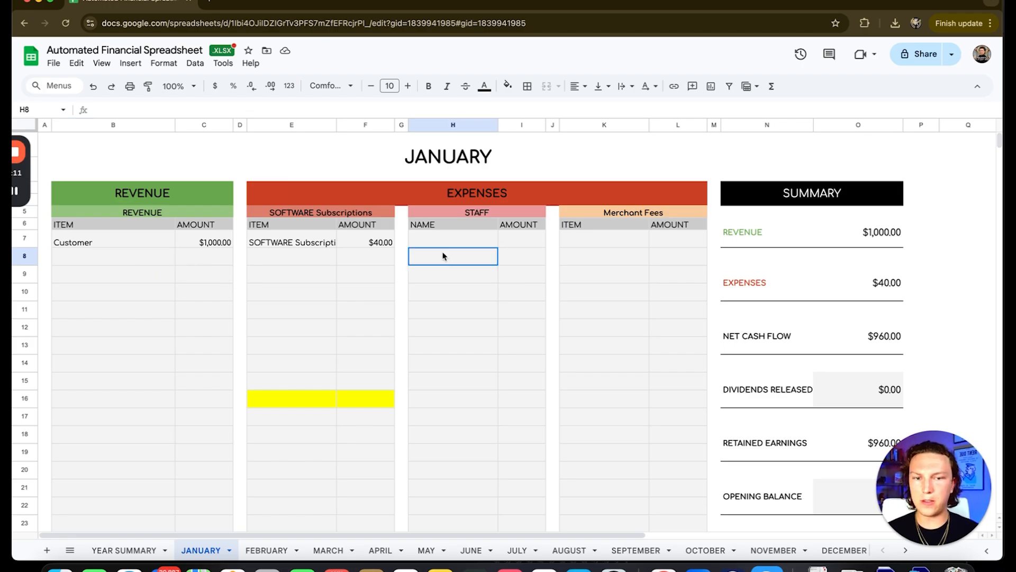
{"action": "left_click", "coordinate": [483, 238]}
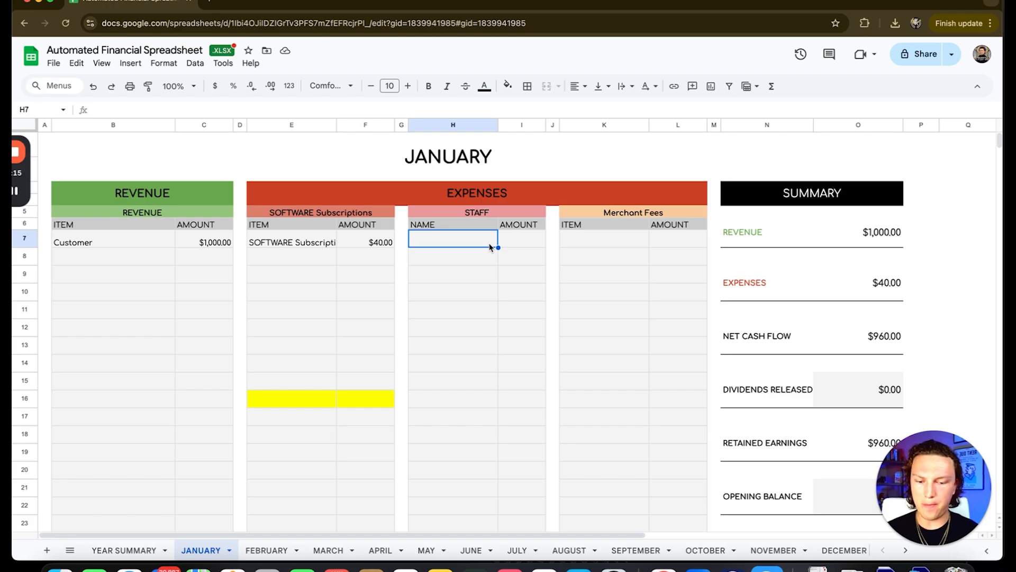
{"action": "type", "text": "John"}
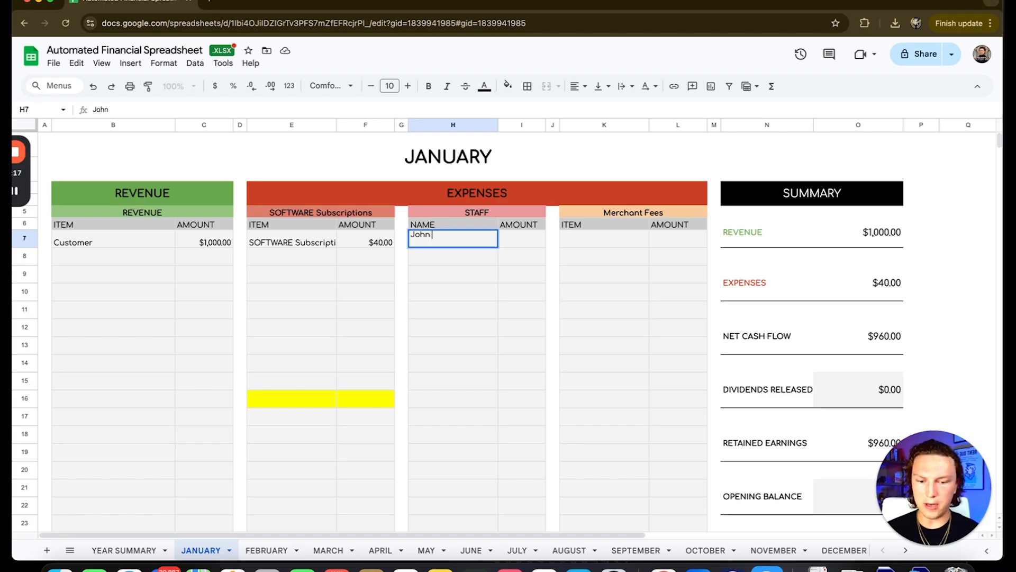
{"action": "type", "text": " doe"}
{"action": "left_click", "coordinate": [522, 243]}
{"action": "type", "text": "500"}
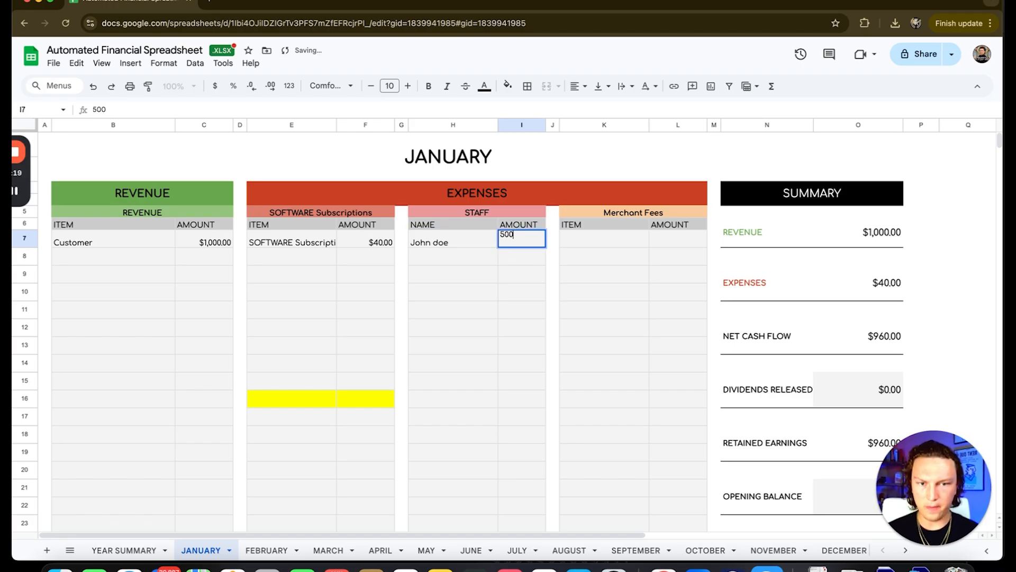
{"action": "left_click", "coordinate": [523, 276]}
{"action": "left_click", "coordinate": [120, 262]}
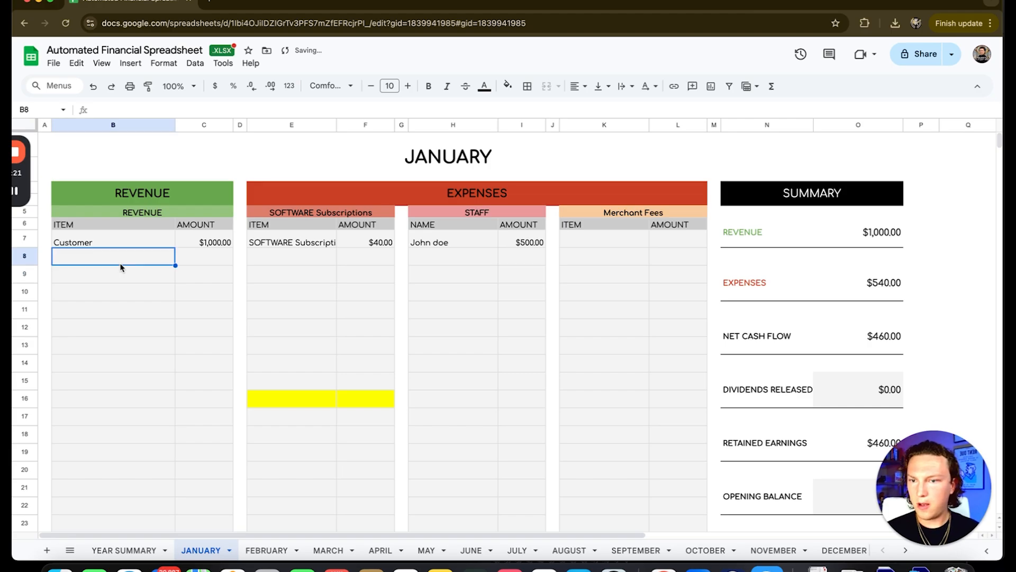
- Record a second January revenue entry with the item customer and an amount of 1500
{"action": "type", "text": "customer"}
{"action": "left_click", "coordinate": [196, 258]}
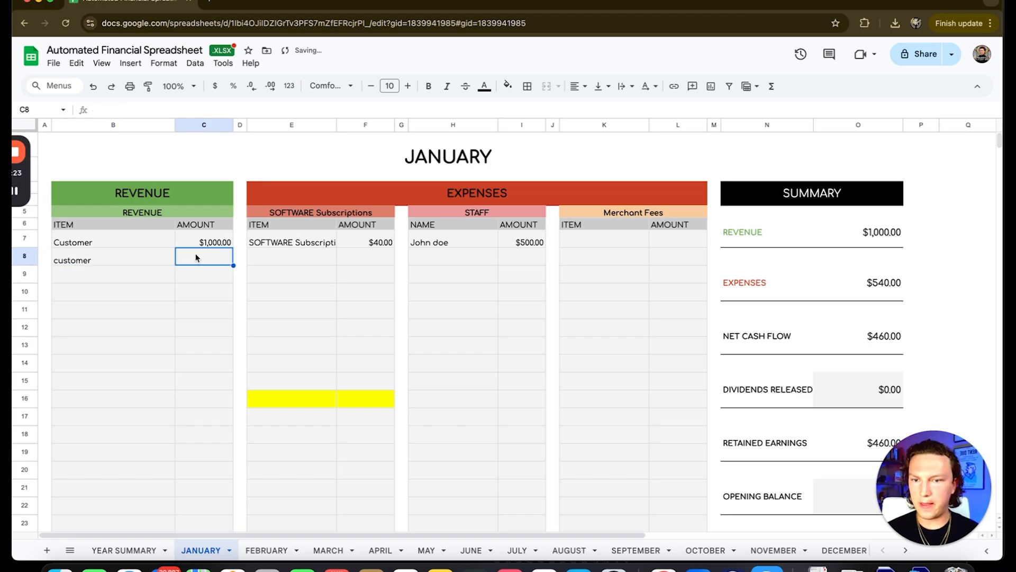
{"action": "type", "text": "1500"}
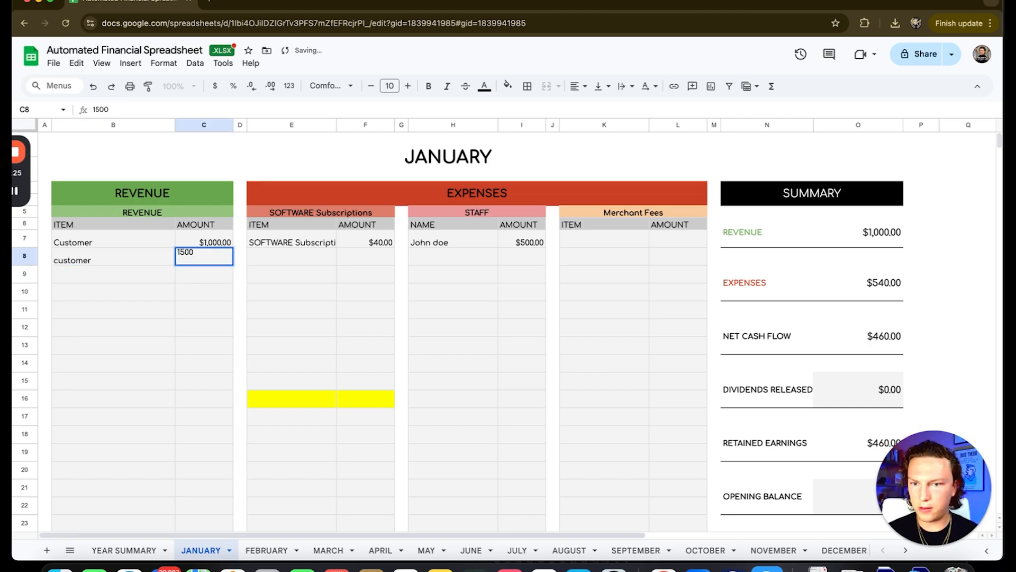
{"action": "left_click", "coordinate": [205, 288]}
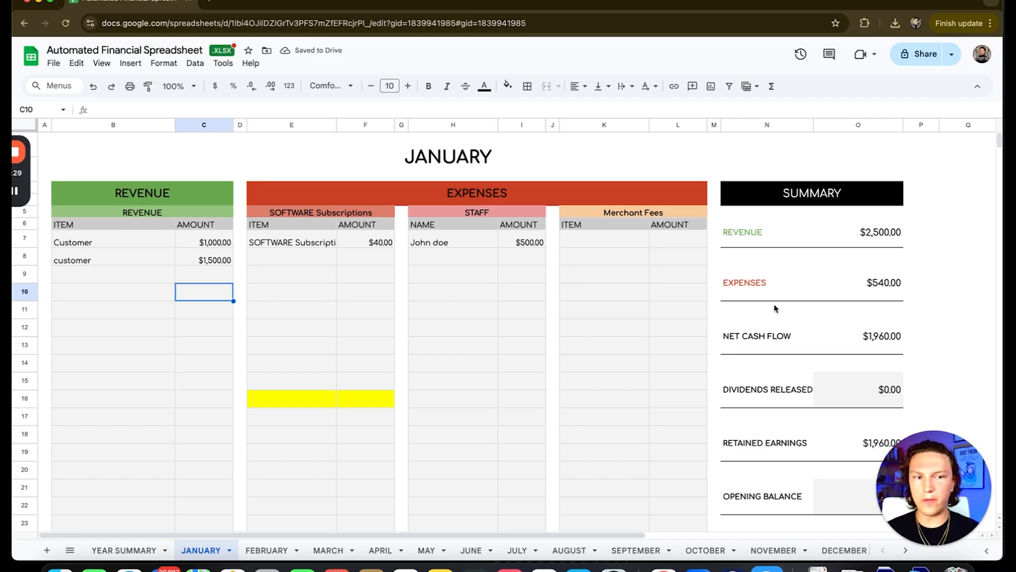
- On the February sheet, record a first-row revenue entry with the item customer and an amount of 1500
{"action": "left_click", "coordinate": [264, 552]}
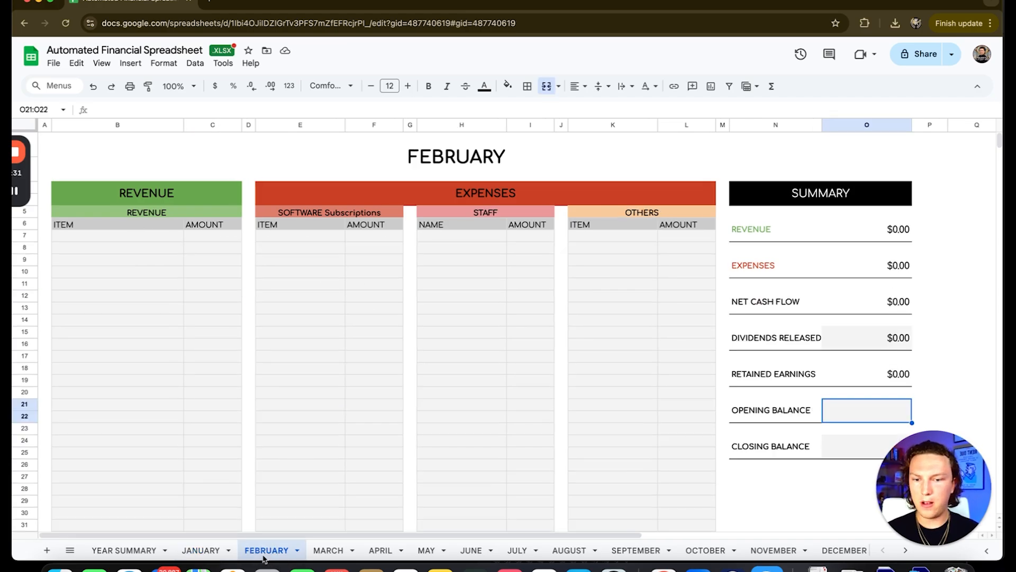
{"action": "left_click", "coordinate": [133, 238]}
{"action": "type", "text": "custome"}
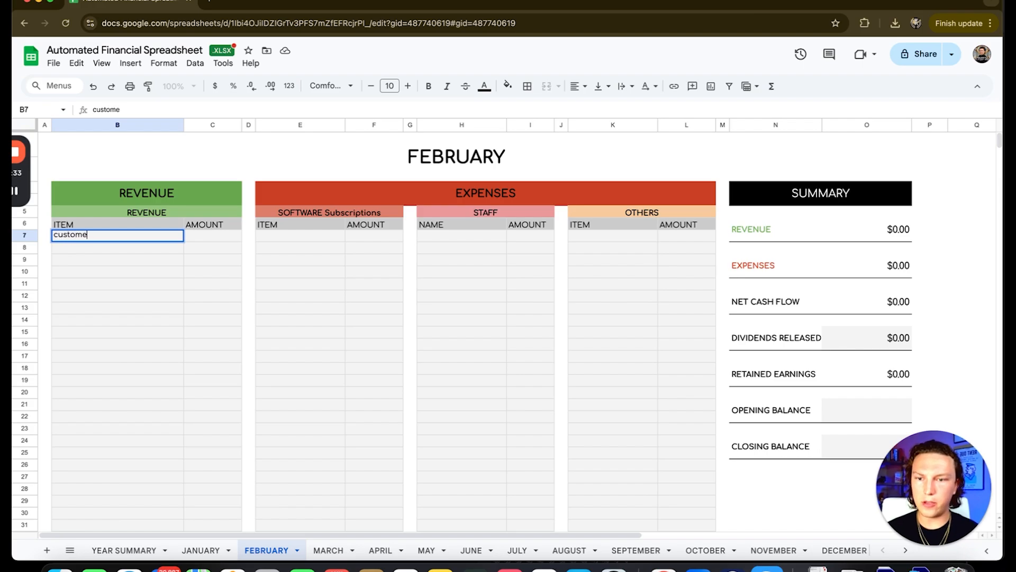
{"action": "type", "text": "r"}
{"action": "left_click", "coordinate": [212, 241]}
{"action": "type", "text": "1500"}
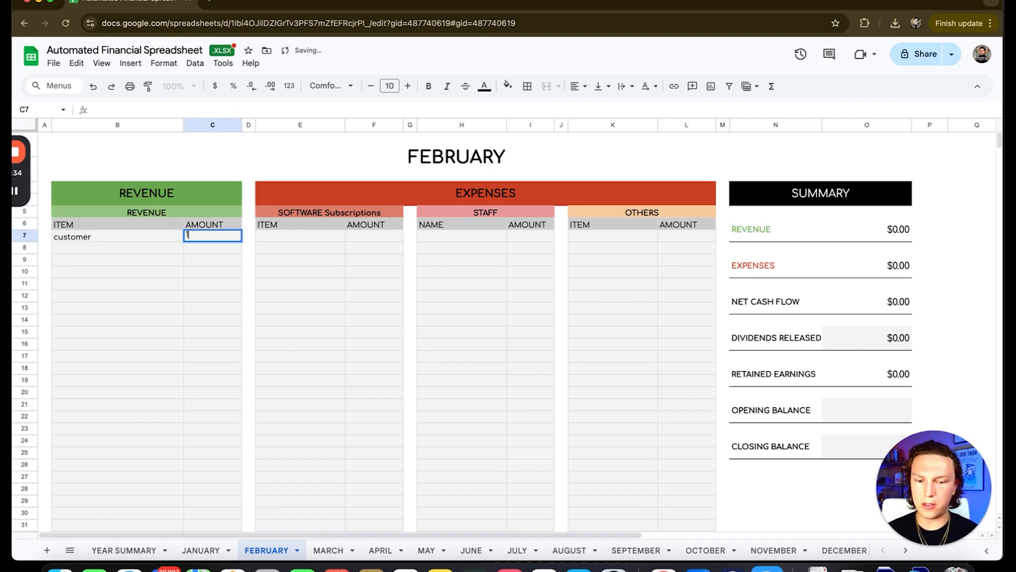
- Add a second February revenue entry with the item customer and an amount of 2000
{"action": "left_click", "coordinate": [124, 243]}
{"action": "type", "text": "customer"}
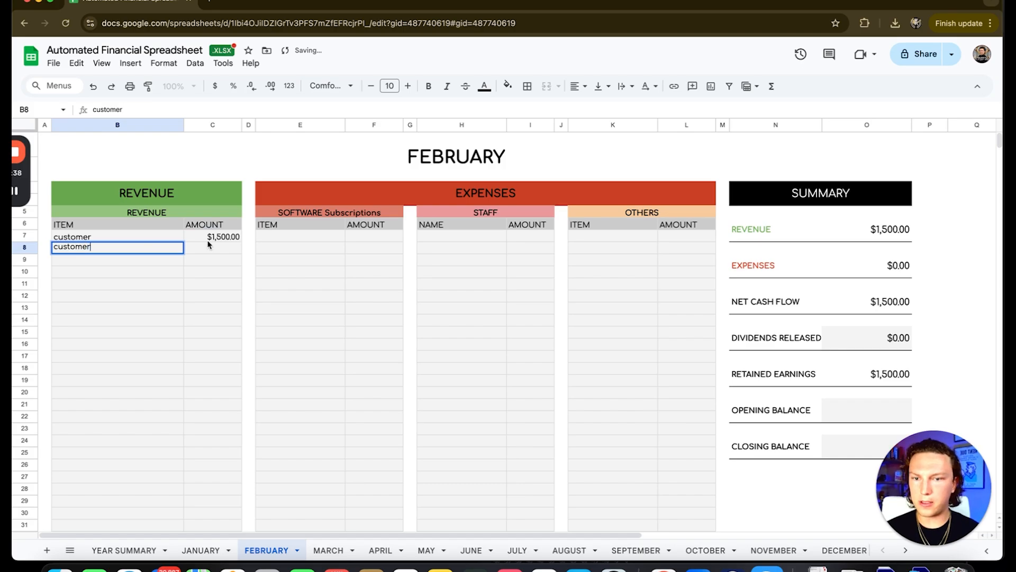
{"action": "left_click", "coordinate": [208, 244]}
{"action": "type", "text": "2,0"}
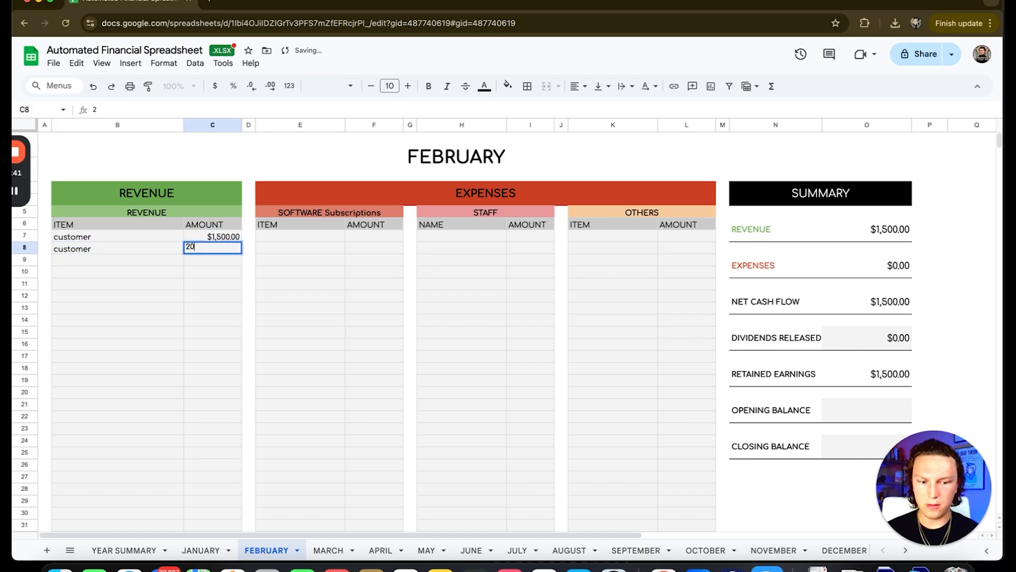
{"action": "type", "text": "00"}
- Add a third February revenue entry with the item customer and an amount of 1000
{"action": "left_click", "coordinate": [88, 263]}
{"action": "type", "text": "customer"}
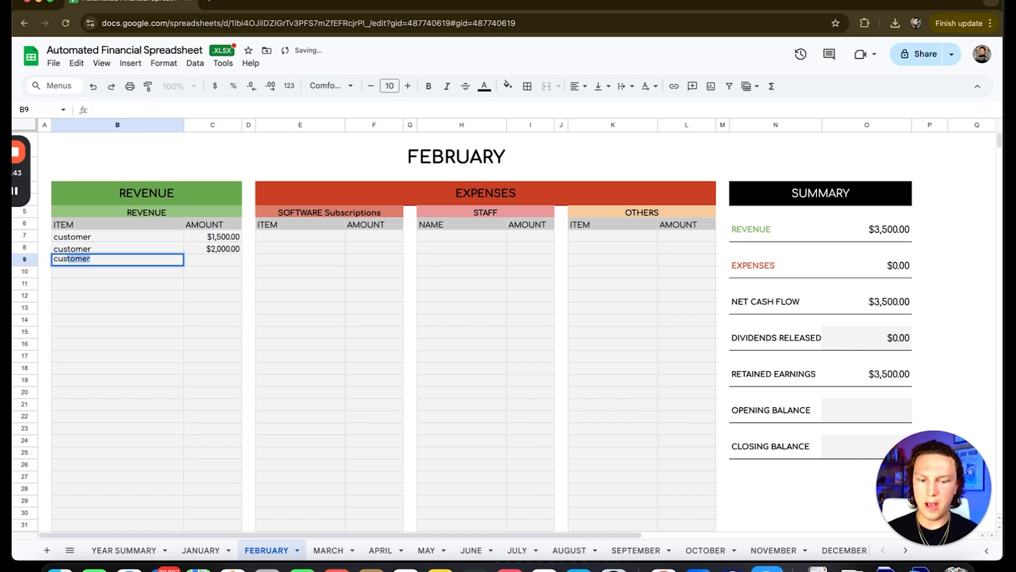
{"action": "left_click", "coordinate": [203, 265]}
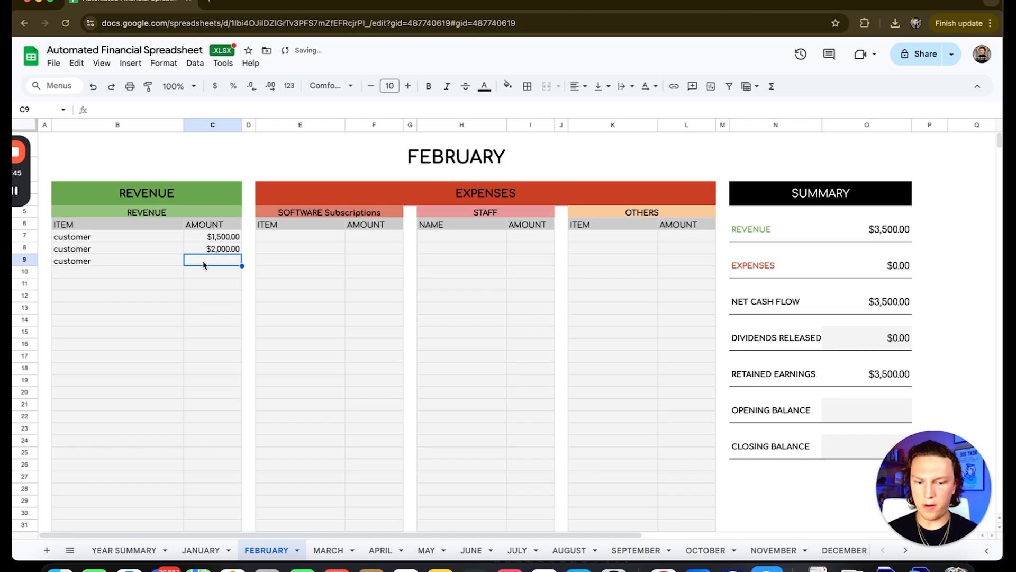
{"action": "type", "text": "1000"}
{"action": "left_click", "coordinate": [173, 323]}
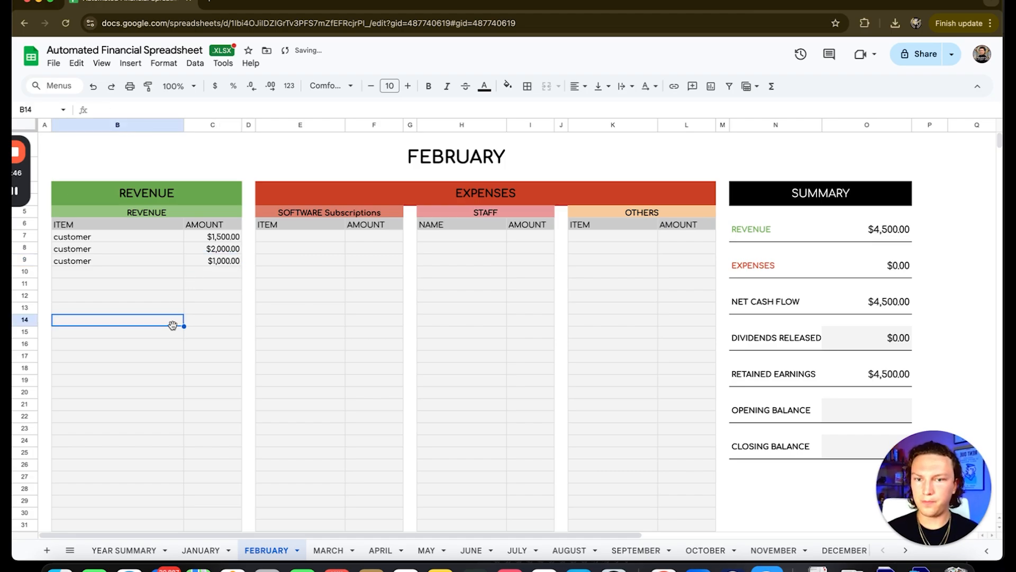
- Add a first-row expense named SOFTWARE Subscriptions with an amount of 40 to February's software subscriptions table
{"action": "left_click", "coordinate": [294, 236]}
{"action": "type", "text": "softwARE Subscriptions"}
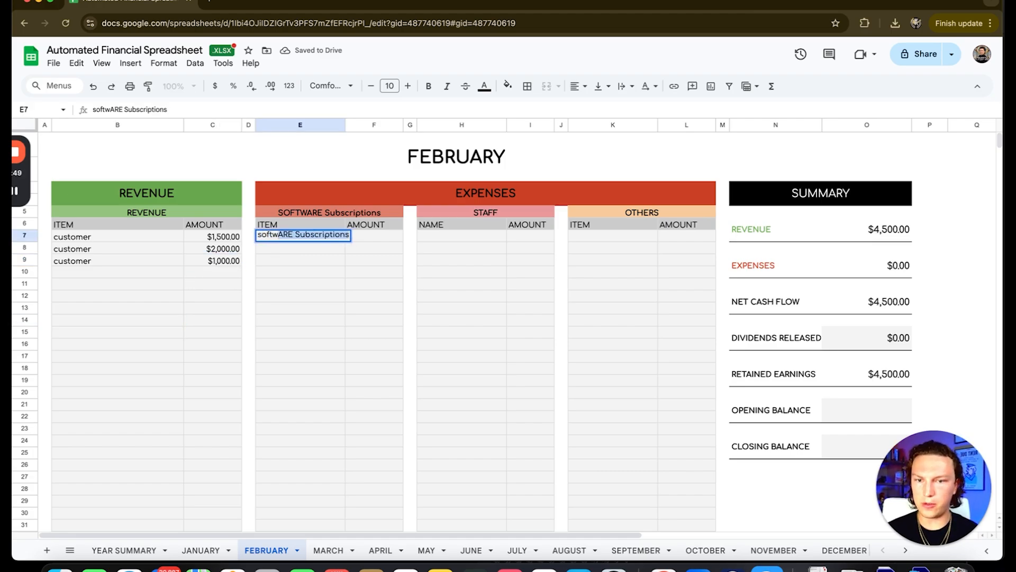
{"action": "key", "text": "Return"}
{"action": "left_click", "coordinate": [384, 238]}
{"action": "type", "text": "40"}
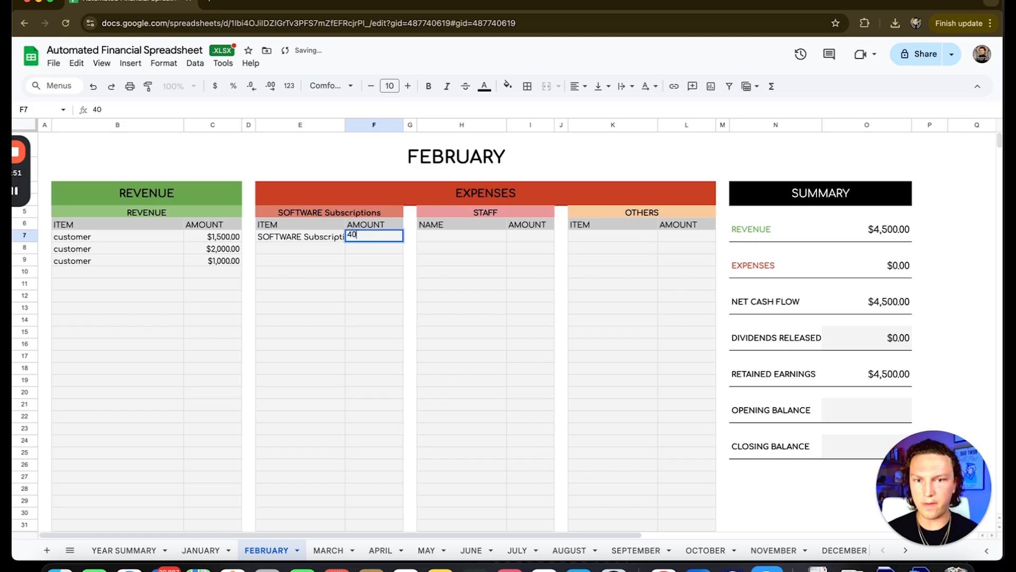
{"action": "left_click", "coordinate": [324, 276]}
- Fill the first row of February's staff expenses with the staff member's name and an amount of 500
{"action": "left_click", "coordinate": [453, 239]}
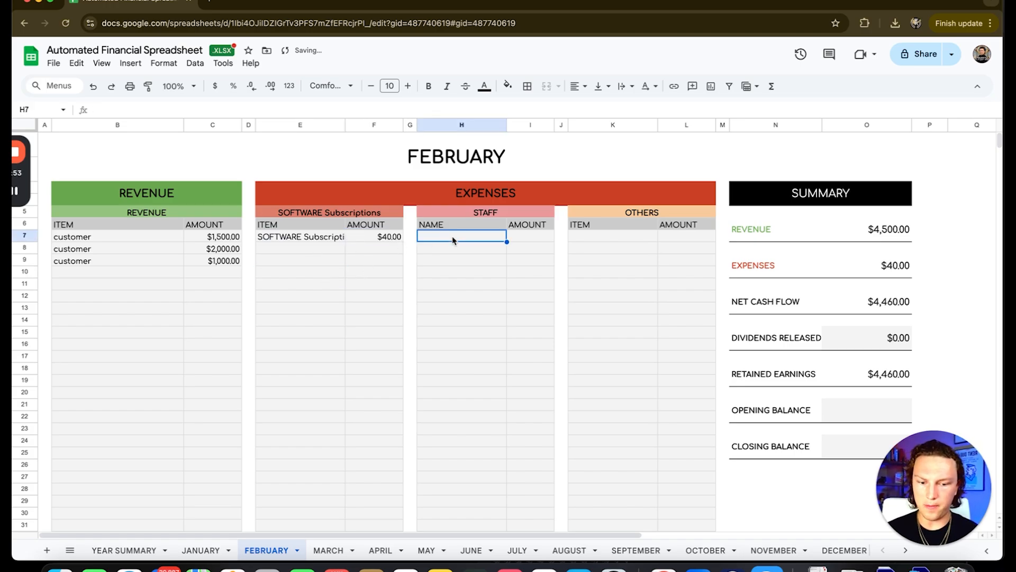
{"action": "type", "text": "john doe"}
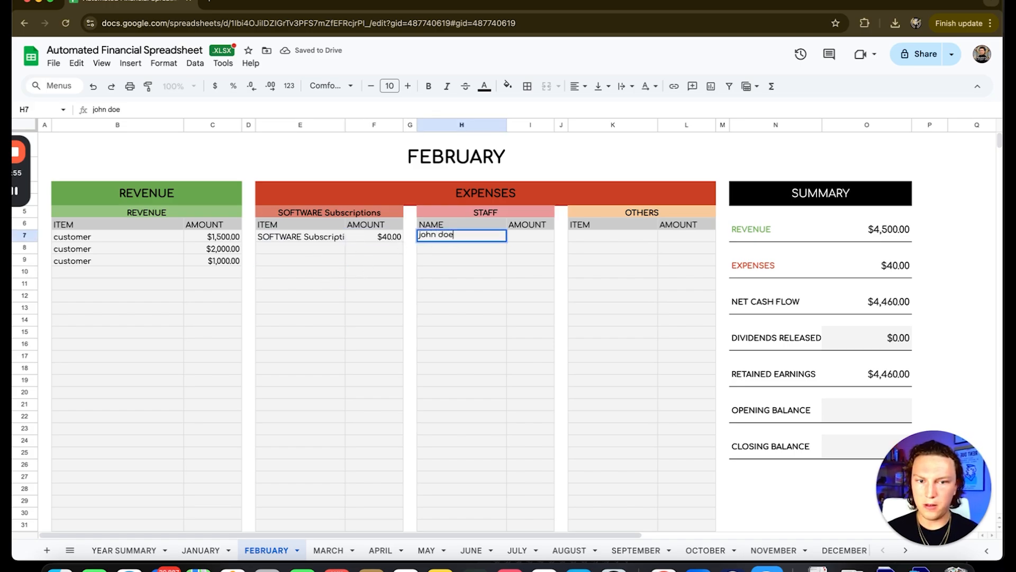
{"action": "left_click", "coordinate": [540, 238]}
{"action": "type", "text": "500"}
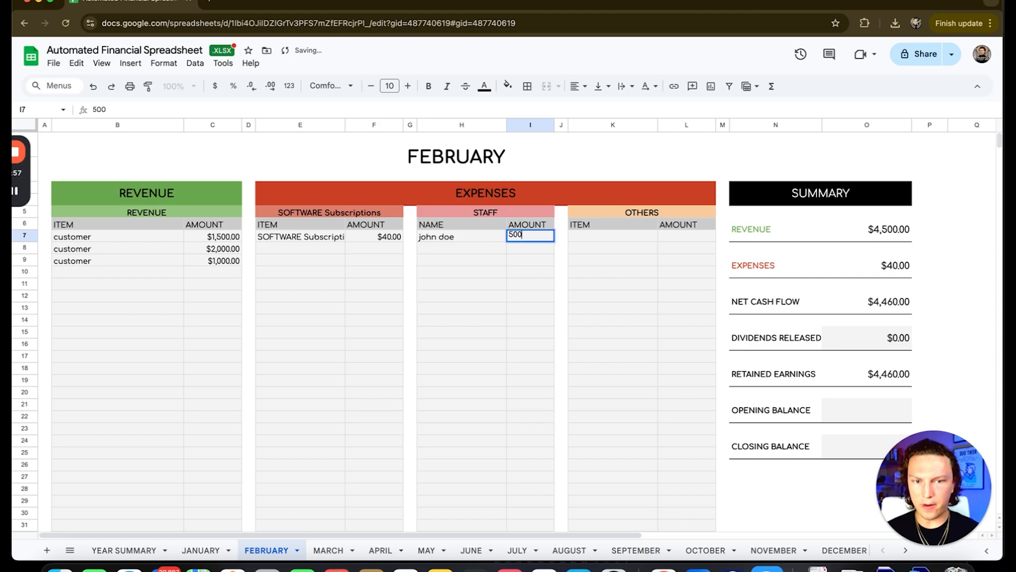
- Fill the second row of February's staff expenses with another staff member's name and an amount of 400
{"action": "left_click", "coordinate": [469, 250]}
{"action": "type", "text": "jane "}
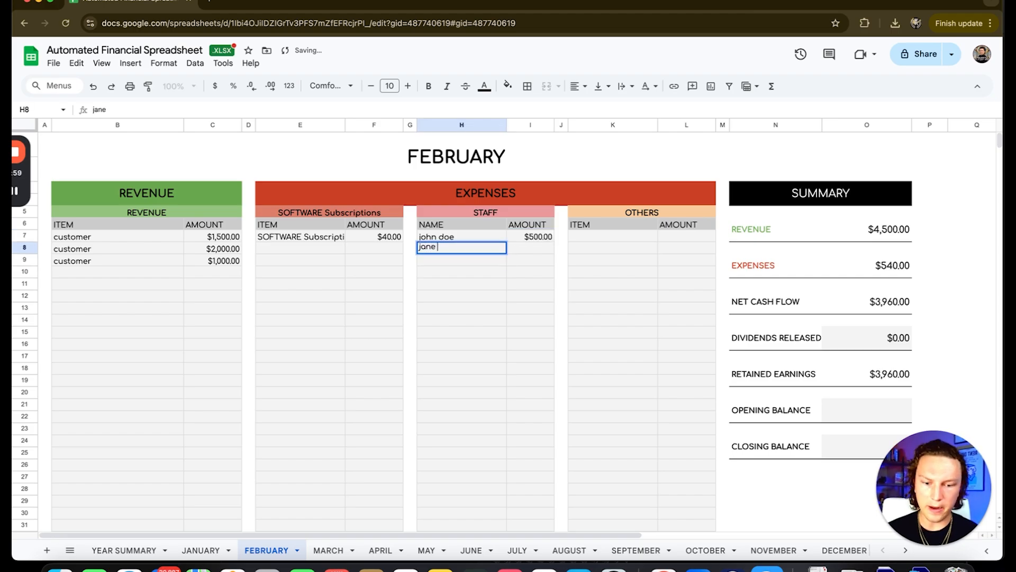
{"action": "type", "text": "doe"}
{"action": "left_click", "coordinate": [550, 253]}
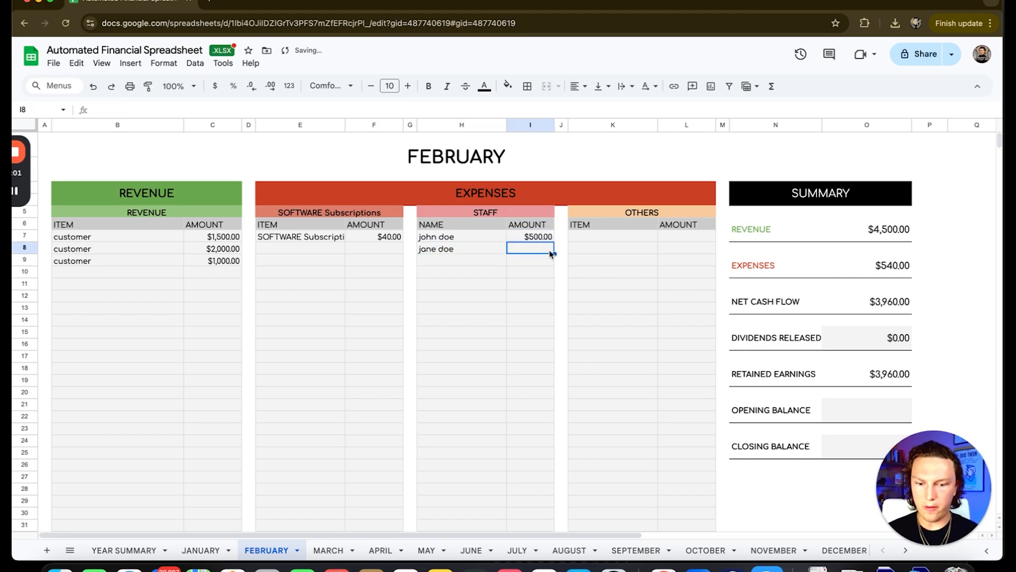
{"action": "type", "text": "400"}
{"action": "left_click", "coordinate": [453, 286]}
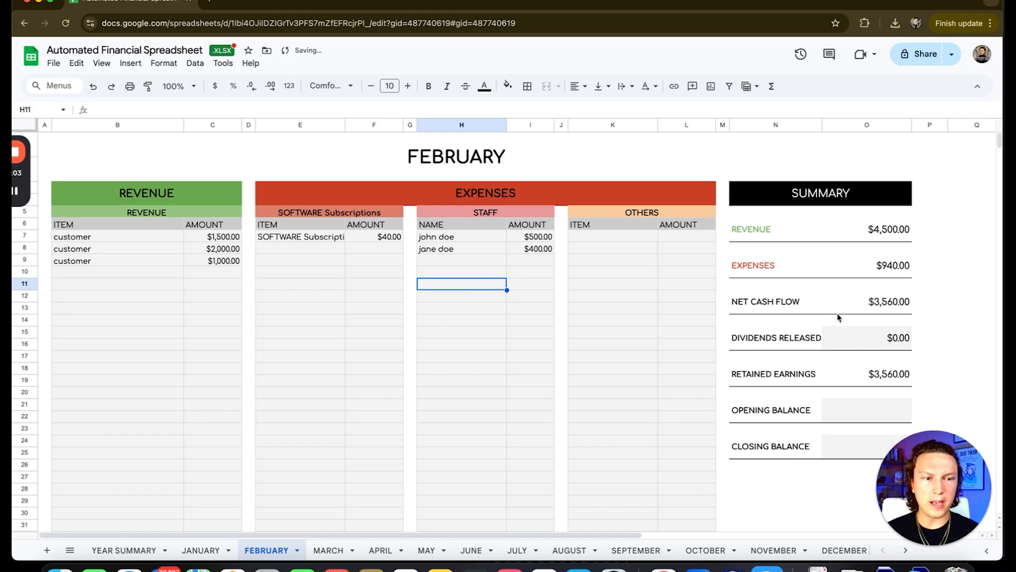
- Return to the January sheet and set the summary's opening balance to 0
{"action": "left_click", "coordinate": [201, 551]}
{"action": "scroll", "coordinate": [821, 439], "scroll_direction": "down", "scroll_amount": 3}
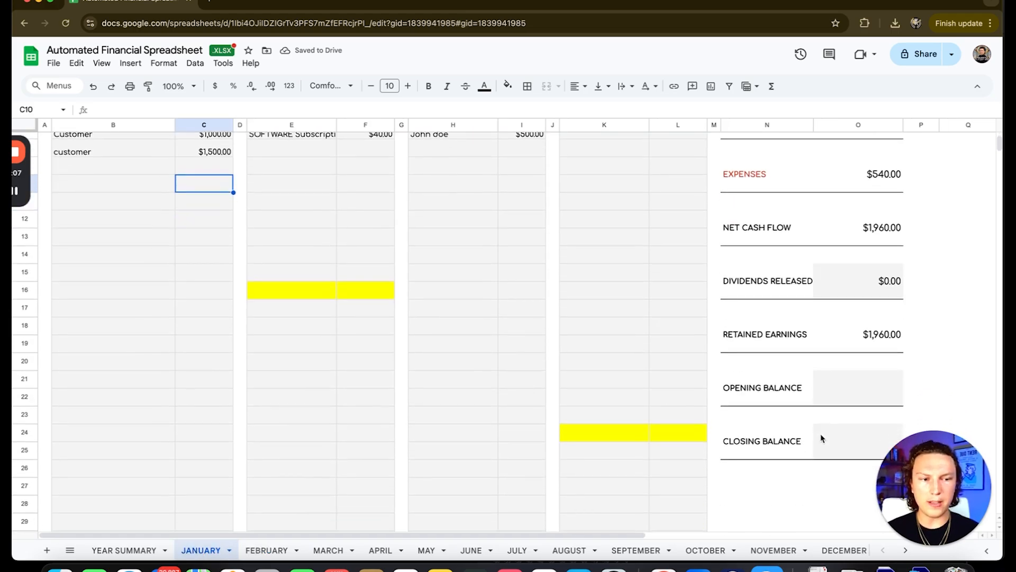
{"action": "left_click", "coordinate": [859, 403]}
{"action": "double_click", "coordinate": [857, 396]}
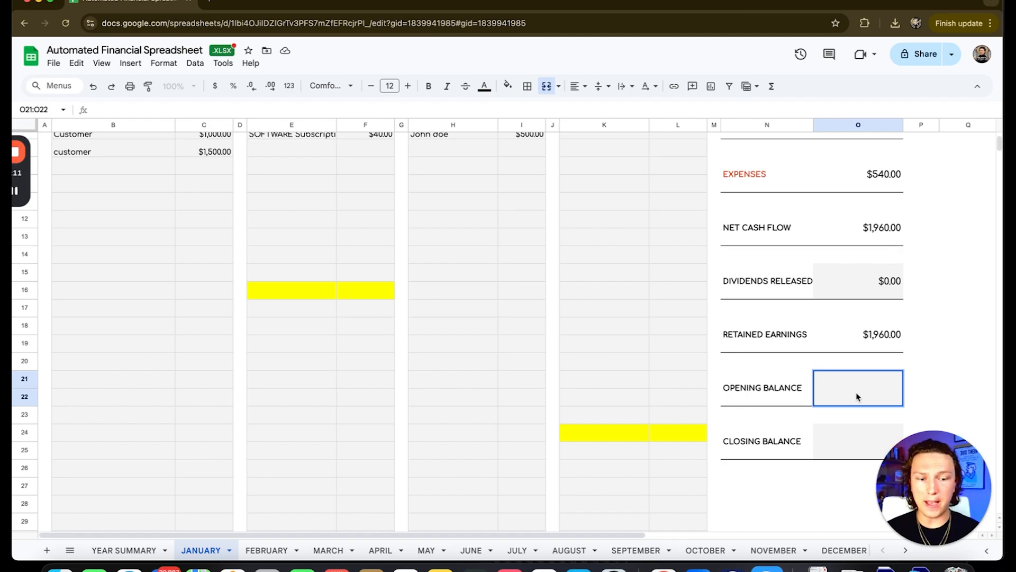
{"action": "type", "text": "0.00"}
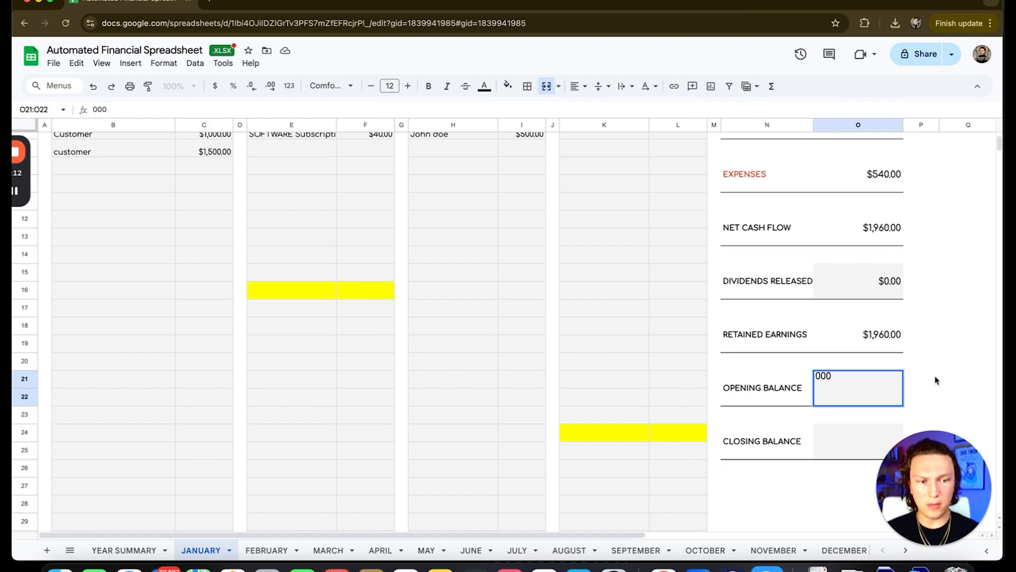
{"action": "key", "text": "Tab"}
- Set the closing balance in January's summary to 1960
{"action": "left_click", "coordinate": [853, 428]}
{"action": "scroll", "coordinate": [856, 427], "scroll_direction": "down", "scroll_amount": 2}
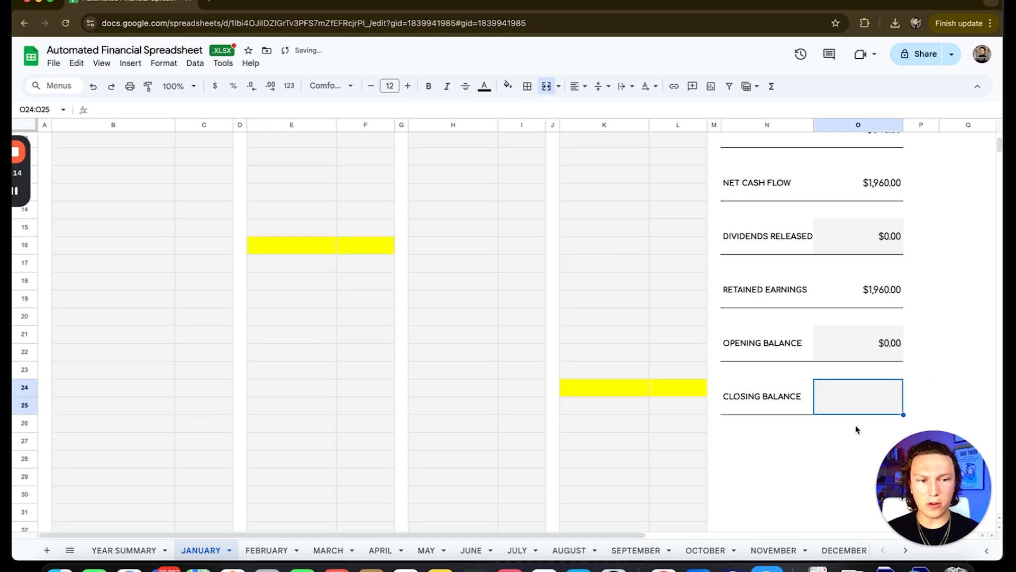
{"action": "scroll", "coordinate": [856, 426], "scroll_direction": "up", "scroll_amount": 2}
{"action": "scroll", "coordinate": [858, 429], "scroll_direction": "up", "scroll_amount": 1}
{"action": "type", "text": "1"}
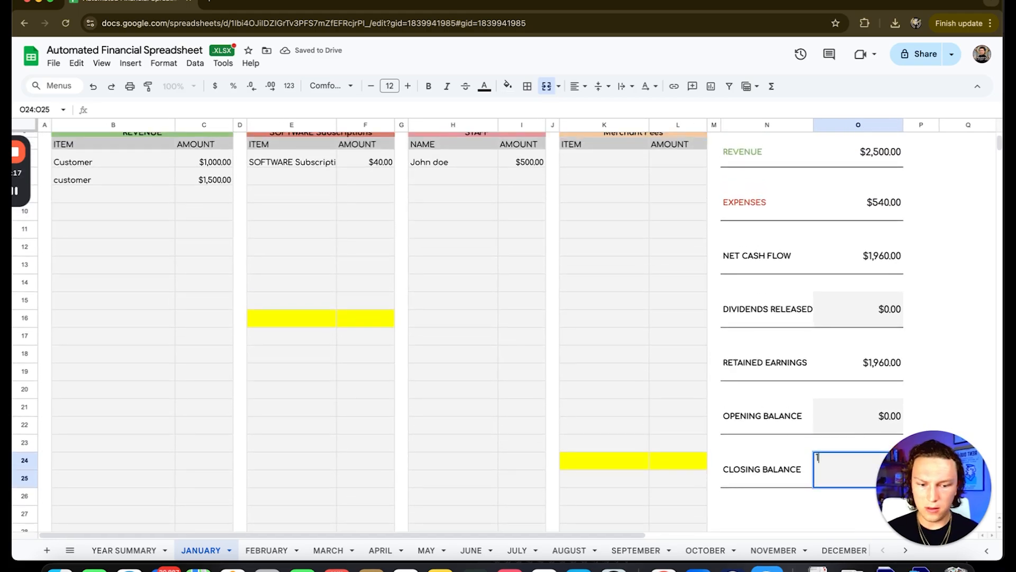
{"action": "type", "text": "960"}
{"action": "left_click", "coordinate": [909, 378]}
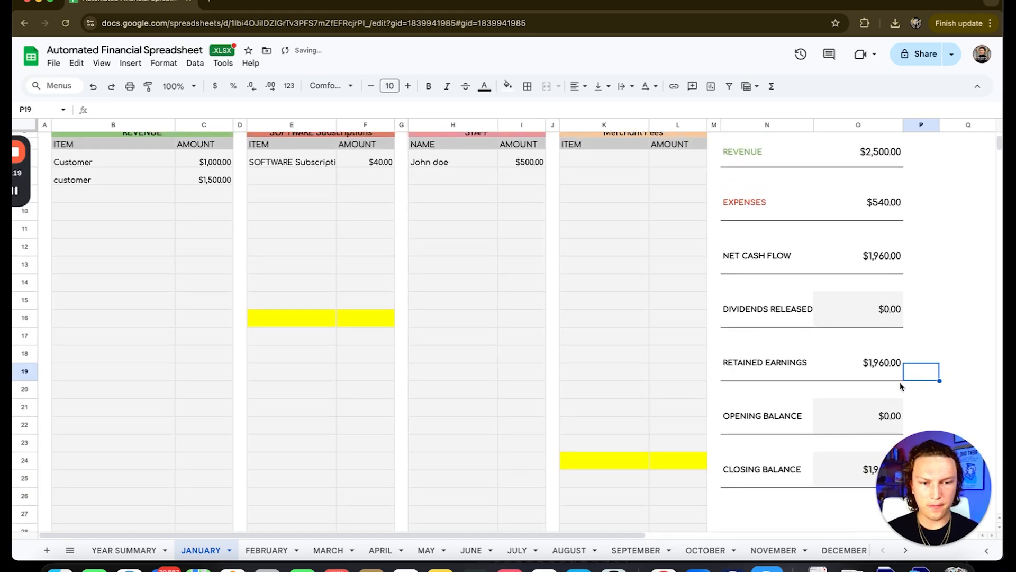
- Go to the February sheet and set the summary's opening balance to 1960
{"action": "left_click", "coordinate": [280, 549]}
{"action": "scroll", "coordinate": [858, 386], "scroll_direction": "down", "scroll_amount": 1}
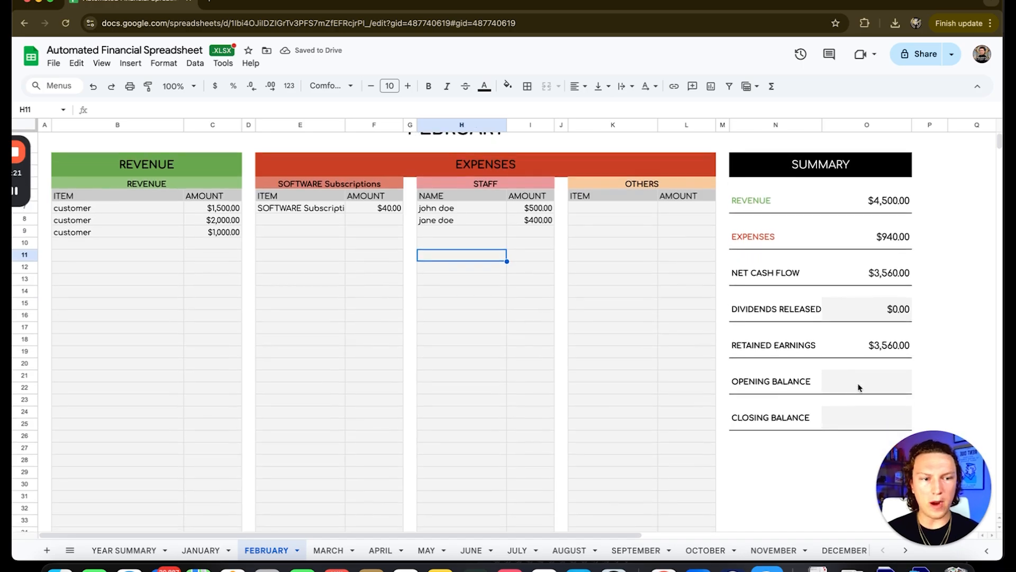
{"action": "left_click", "coordinate": [874, 383]}
{"action": "type", "text": "1960"}
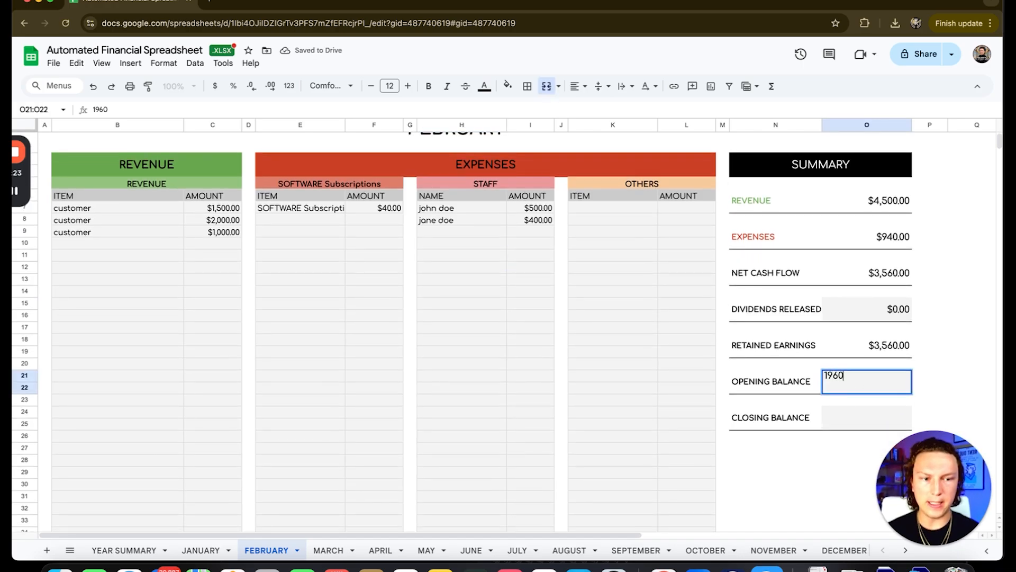
{"action": "left_click", "coordinate": [780, 477]}
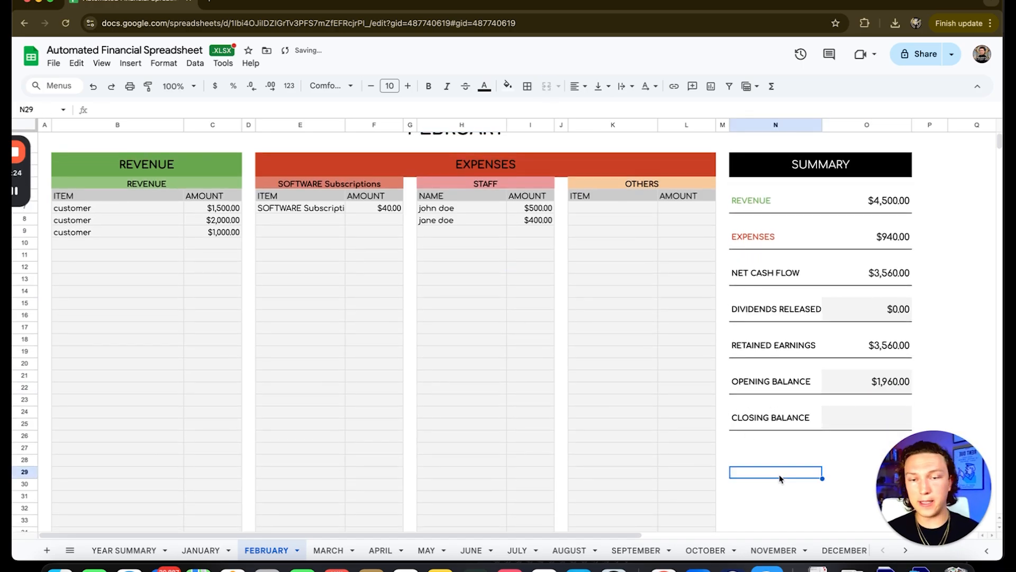
- Set the closing balance in February's summary to 6000
{"action": "left_click", "coordinate": [869, 412]}
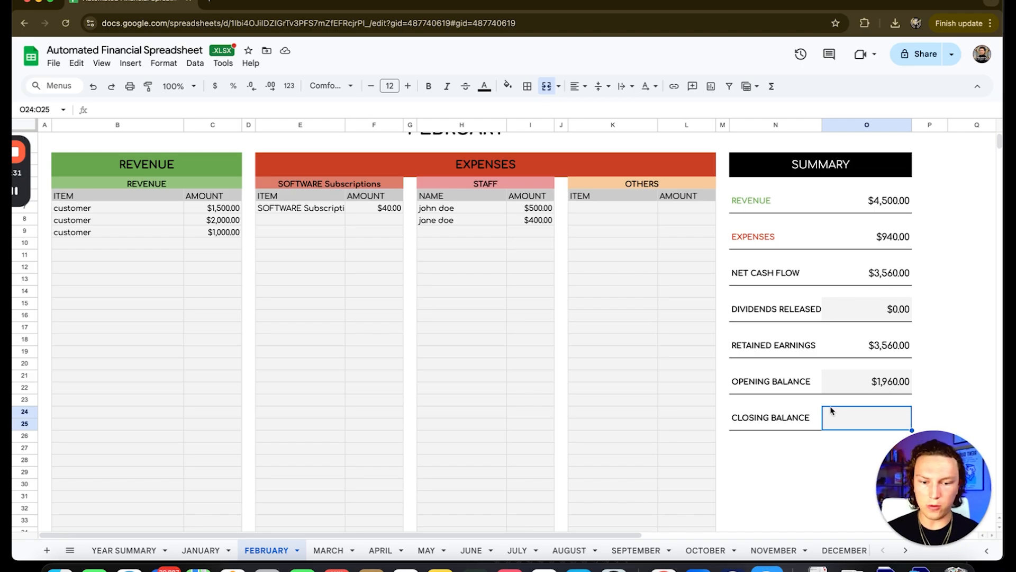
{"action": "type", "text": "6000"}
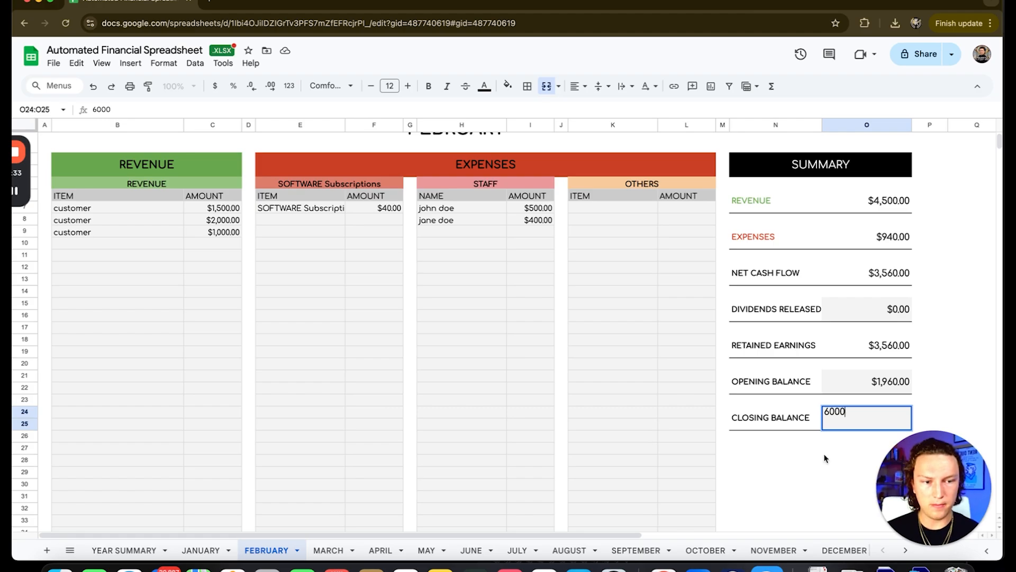
{"action": "left_click", "coordinate": [821, 472]}
- Go to the year summary sheet and examine the increase, stable and decrease color legend and the January and February expenses
{"action": "left_click", "coordinate": [129, 554]}
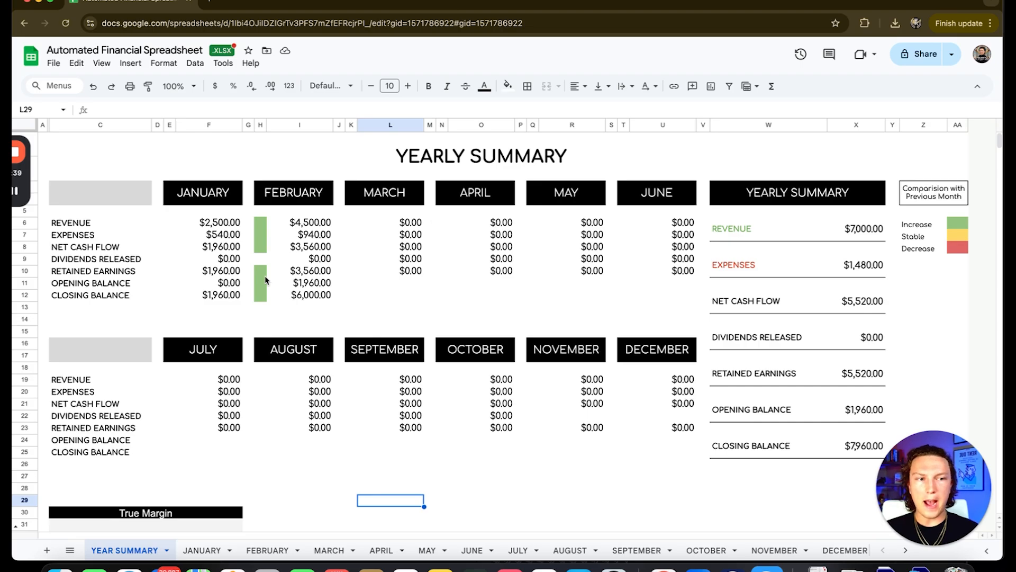
{"action": "left_click", "coordinate": [959, 225]}
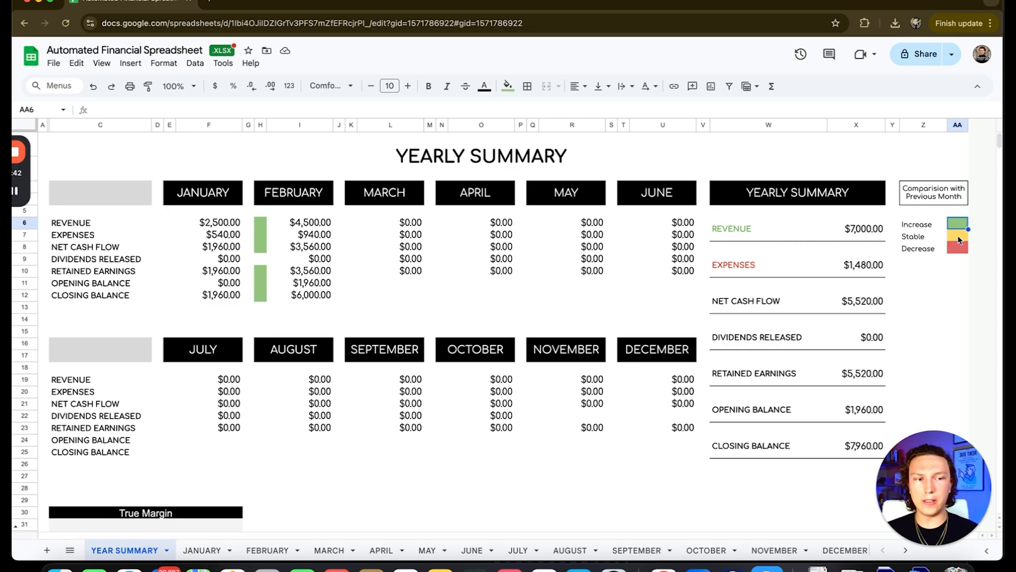
{"action": "left_click", "coordinate": [960, 236]}
{"action": "left_click", "coordinate": [961, 250]}
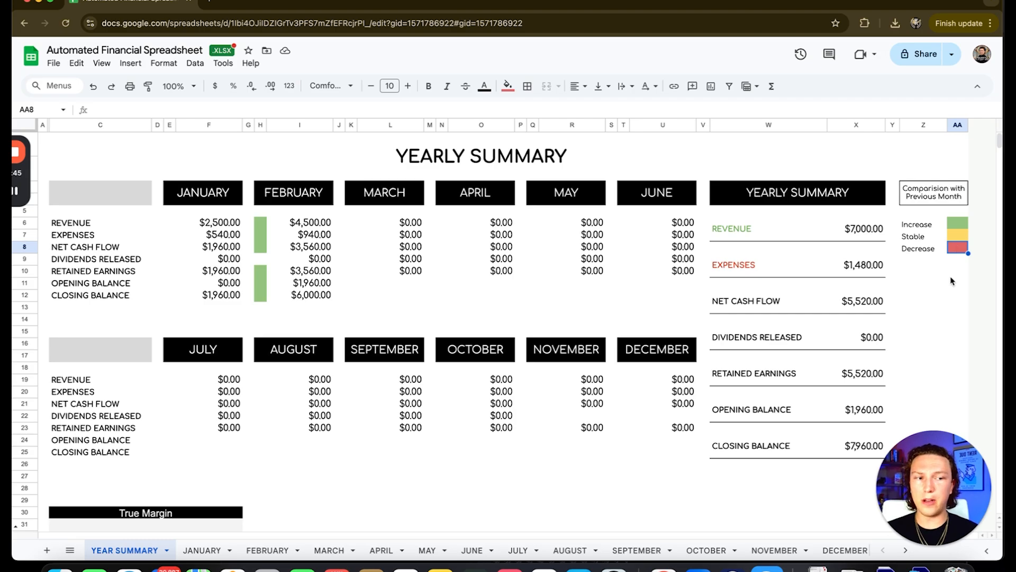
{"action": "left_click", "coordinate": [952, 272]}
{"action": "left_click", "coordinate": [318, 319]}
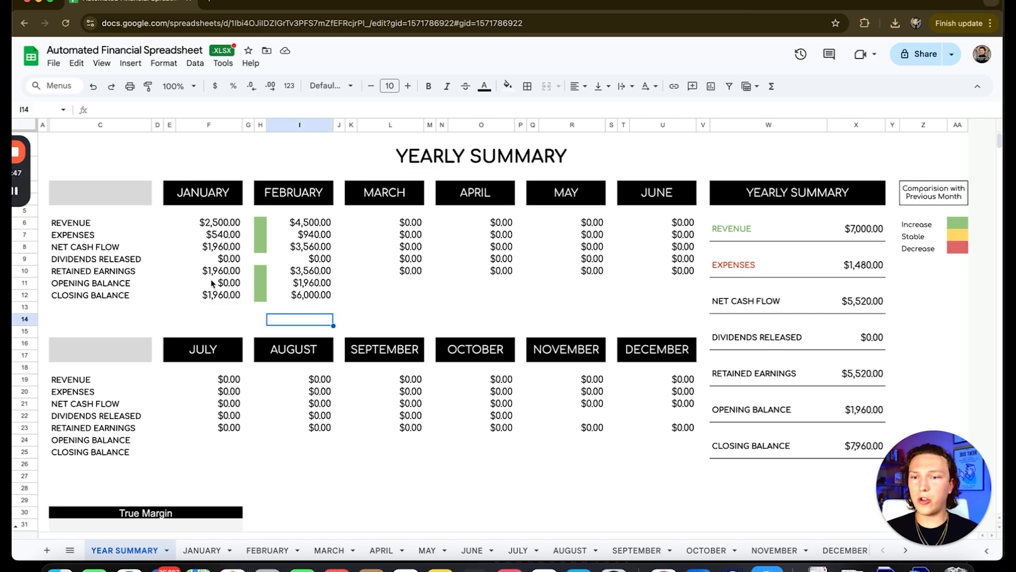
{"action": "left_click_drag", "start_coordinate": [125, 235], "coordinate": [328, 242]}
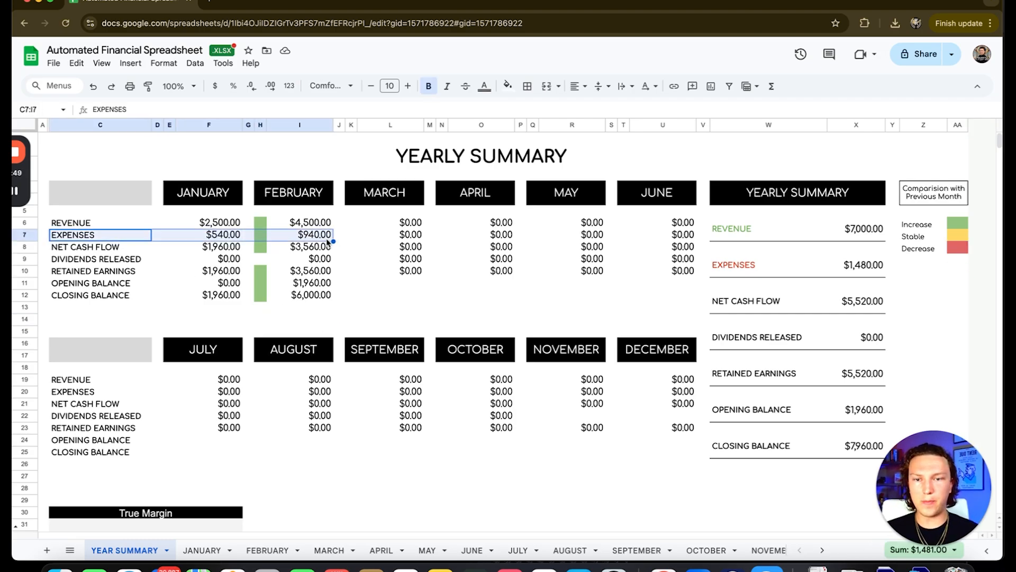
- Compare January and February revenue and net cash flow in the monthly table of the year summary sheet
{"action": "left_click_drag", "start_coordinate": [104, 225], "coordinate": [311, 228]}
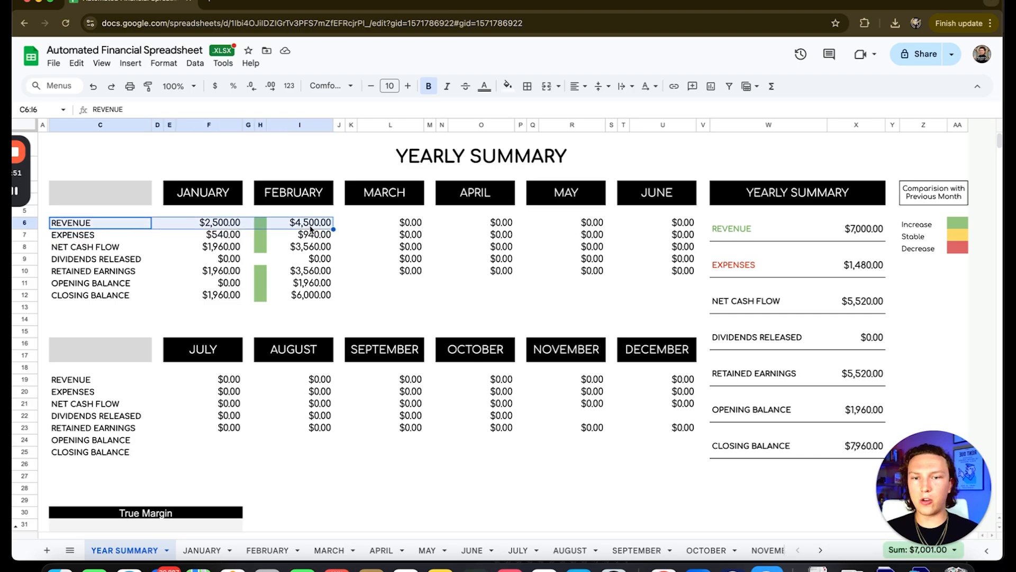
{"action": "left_click_drag", "start_coordinate": [89, 246], "coordinate": [297, 249]}
{"action": "left_click", "coordinate": [352, 319]}
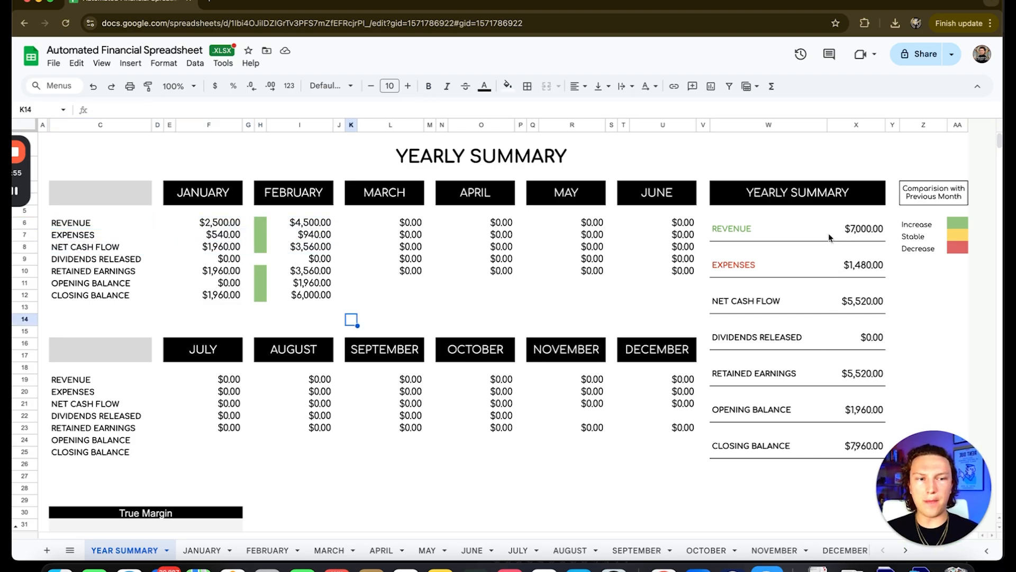
- Review the full-year revenue, expenses and net cash flow totals in the Yearly Summary block
{"action": "left_click_drag", "start_coordinate": [720, 226], "coordinate": [863, 231]}
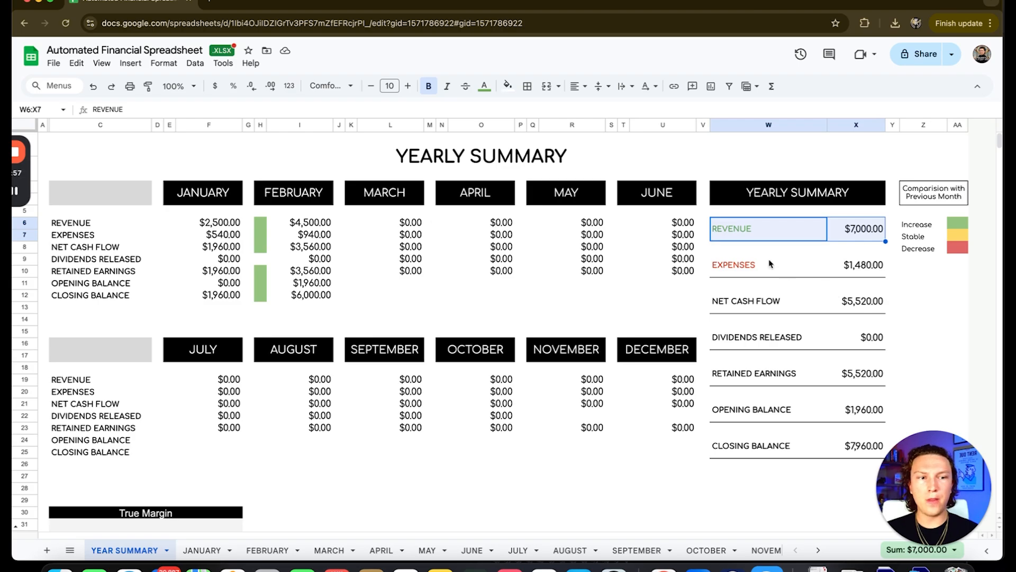
{"action": "left_click_drag", "start_coordinate": [771, 264], "coordinate": [840, 263]}
{"action": "left_click_drag", "start_coordinate": [771, 303], "coordinate": [858, 302]}
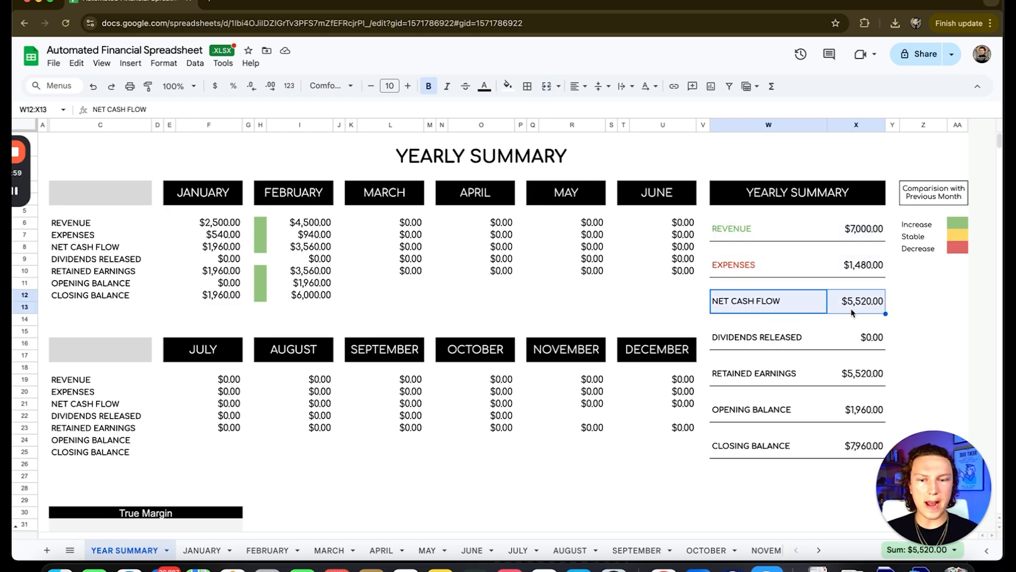
- Examine the True Margin figure and its formula below the monthly tables, and return to the top of the year summary
{"action": "scroll", "coordinate": [853, 313], "scroll_direction": "down", "scroll_amount": 3}
{"action": "left_click", "coordinate": [386, 491]}
{"action": "left_click", "coordinate": [139, 450]}
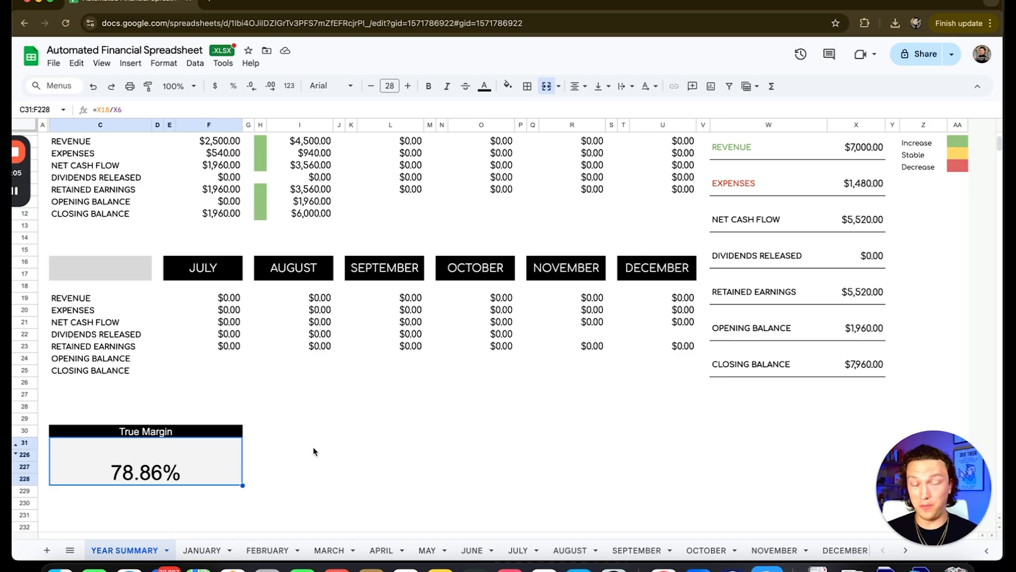
{"action": "scroll", "coordinate": [314, 451], "scroll_direction": "up", "scroll_amount": 3}
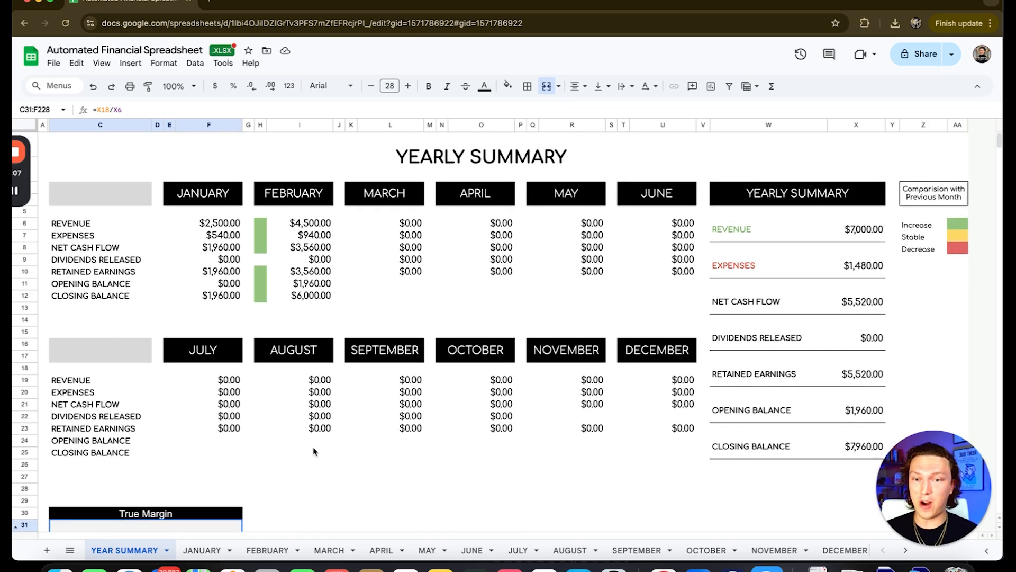
{"action": "left_click", "coordinate": [169, 168]}
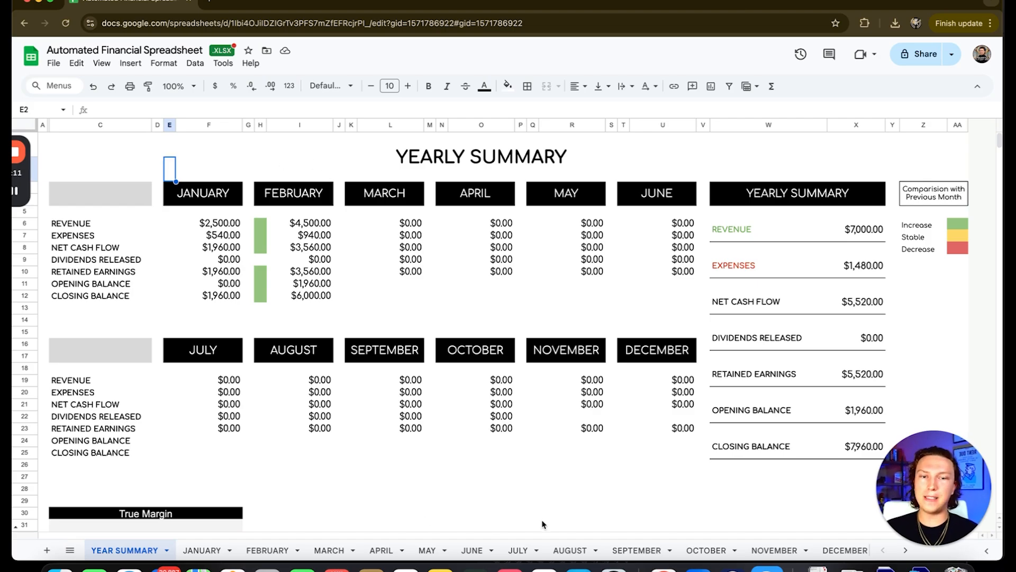
- View the January, February and December sheets in turn, and return to the year summary sheet
{"action": "left_click", "coordinate": [212, 550]}
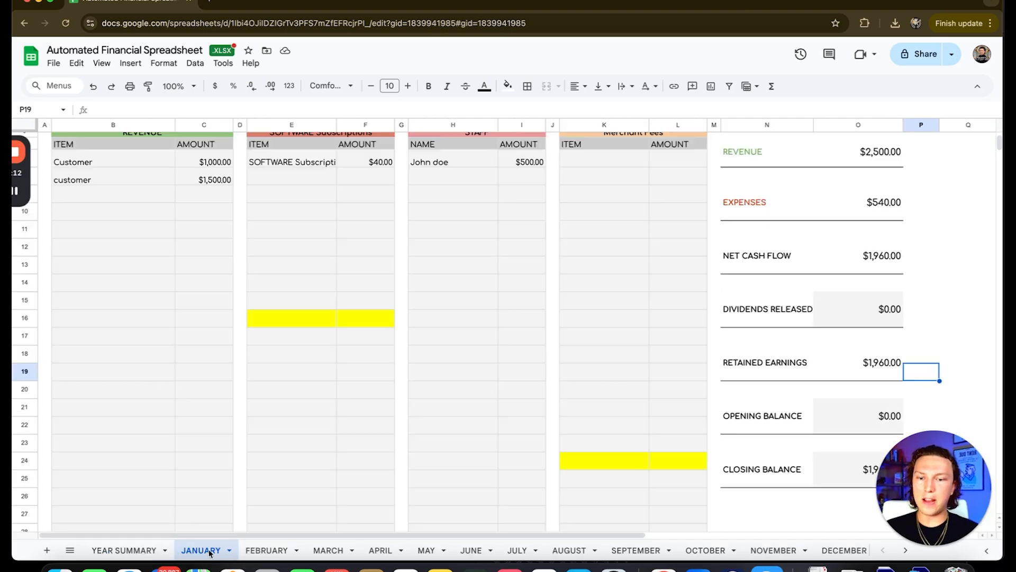
{"action": "left_click", "coordinate": [256, 551]}
{"action": "left_click", "coordinate": [837, 551]}
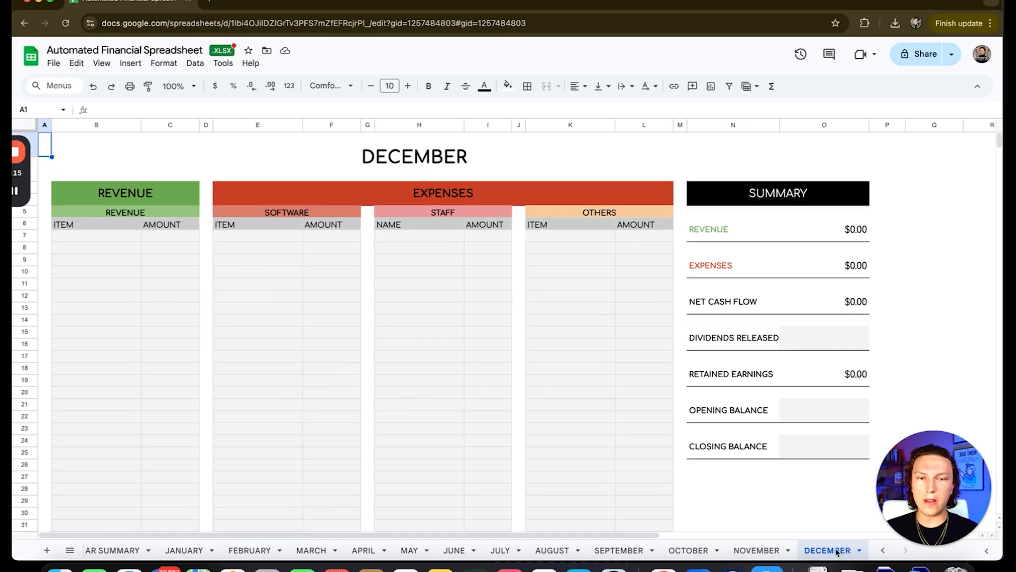
{"action": "left_click", "coordinate": [114, 550]}
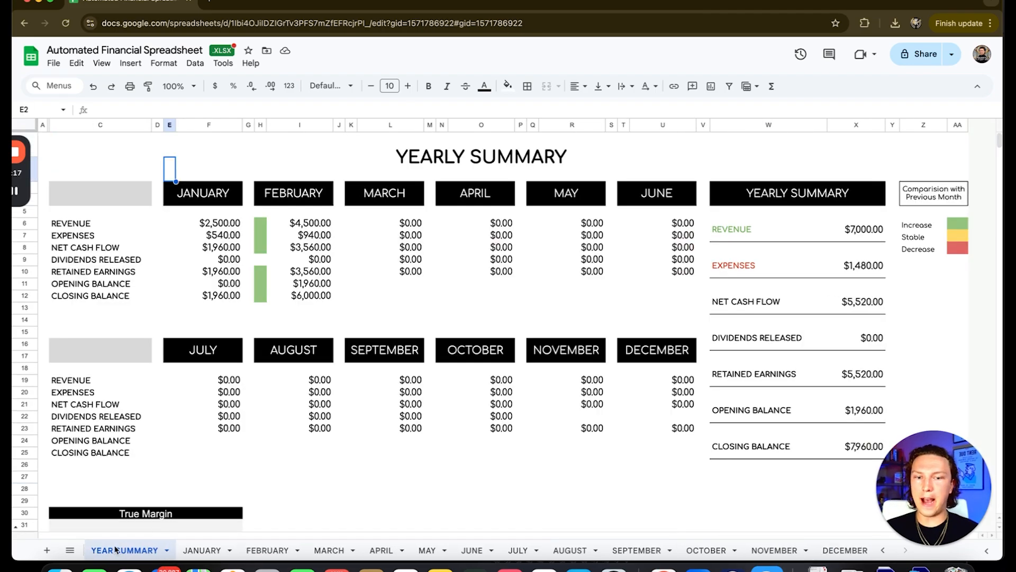